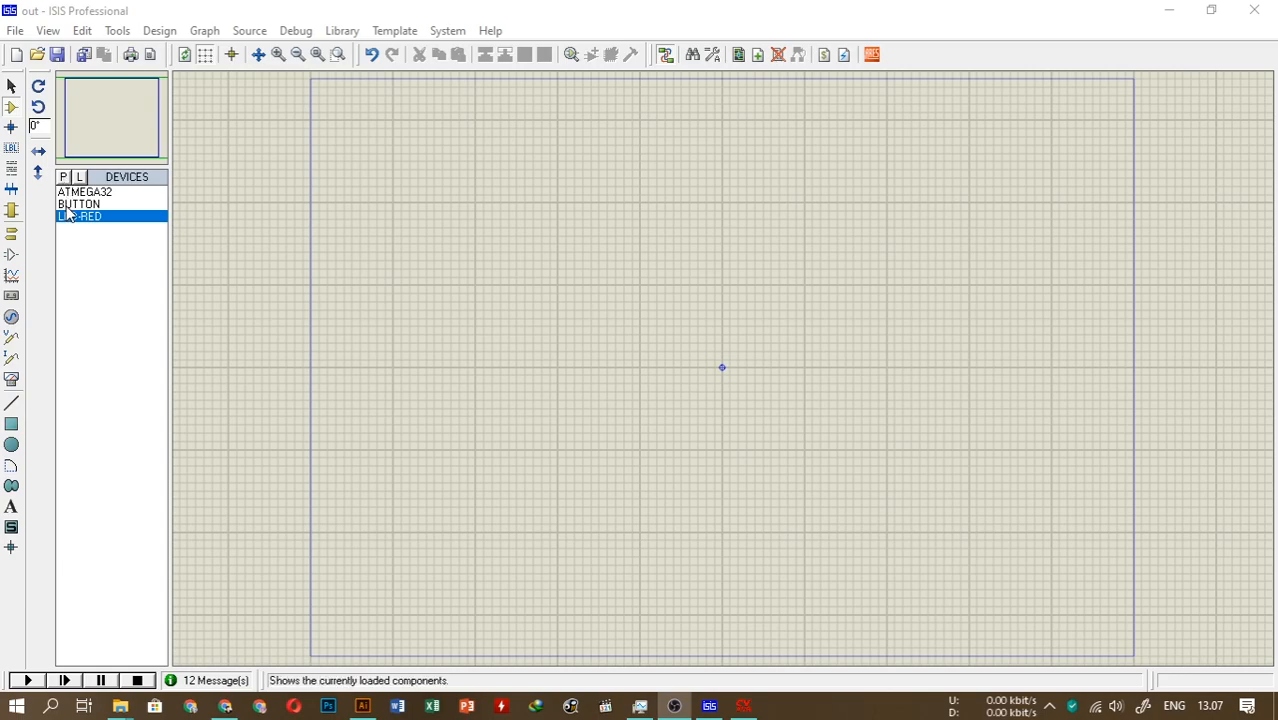
Preview the LED-RED, BUTTON and ATMEGA32 components in the schematic's device list.
{"action": "left_click", "coordinate": [77, 240]}
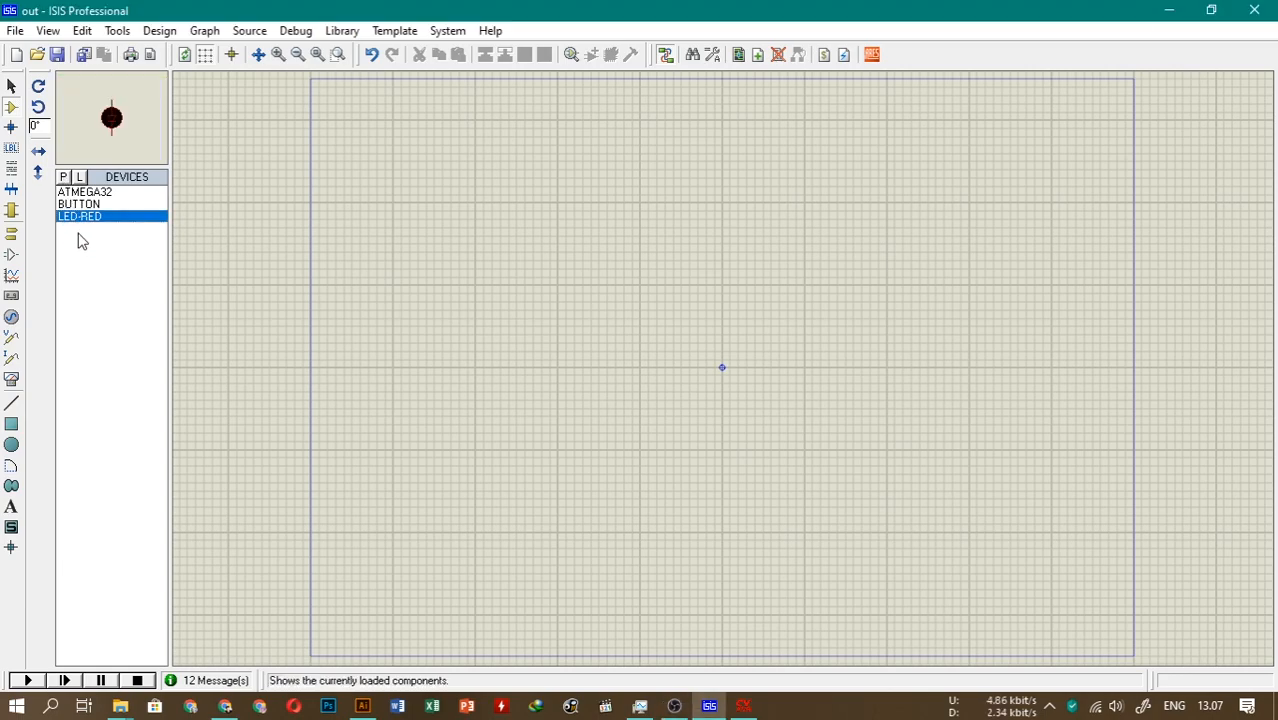
{"action": "left_click", "coordinate": [95, 205]}
{"action": "left_click", "coordinate": [90, 192]}
{"action": "left_click", "coordinate": [90, 204]}
Search the device library for the keyword "butto" and close the device picker without adding a part.
{"action": "left_click", "coordinate": [63, 177]}
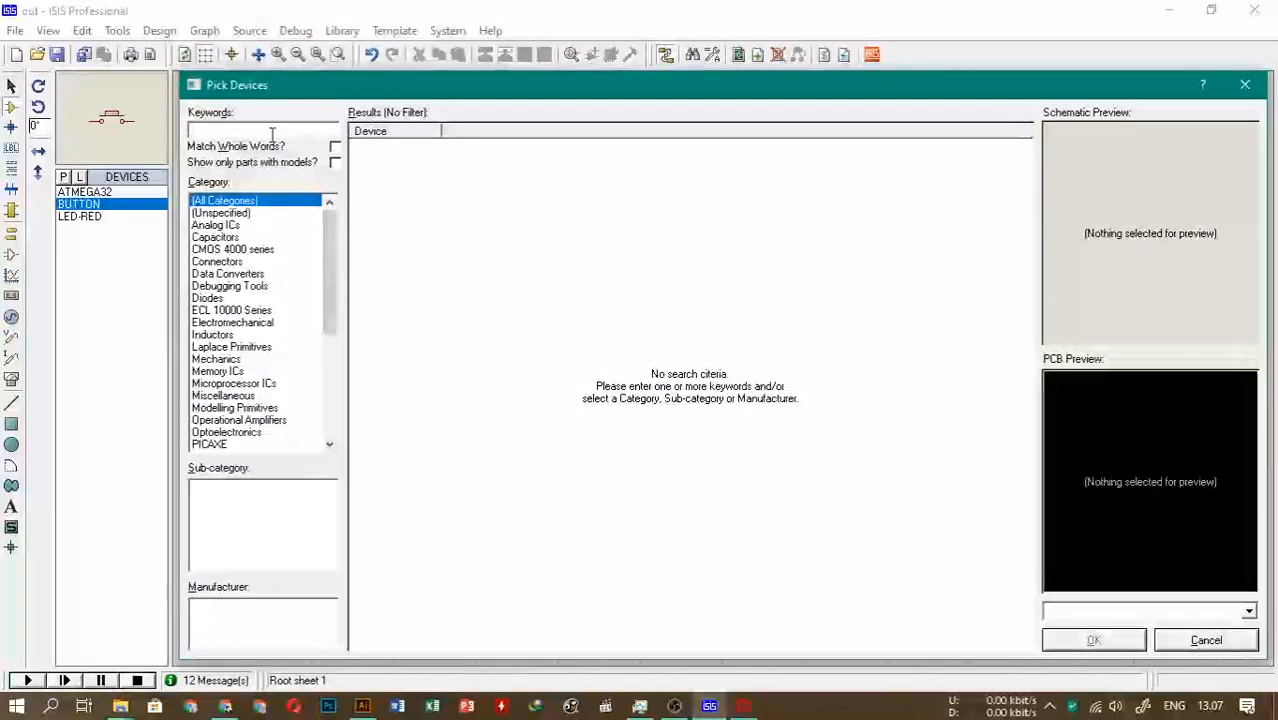
{"action": "type", "text": "butto"}
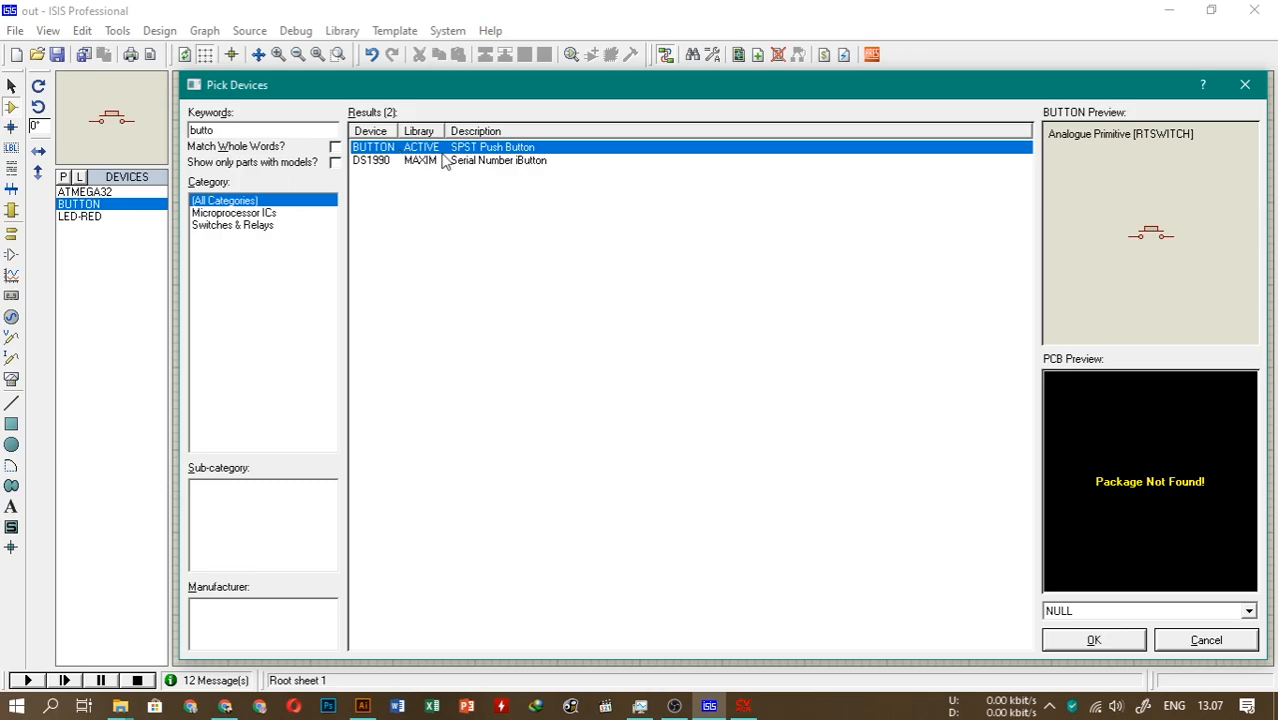
{"action": "left_click", "coordinate": [1193, 640]}
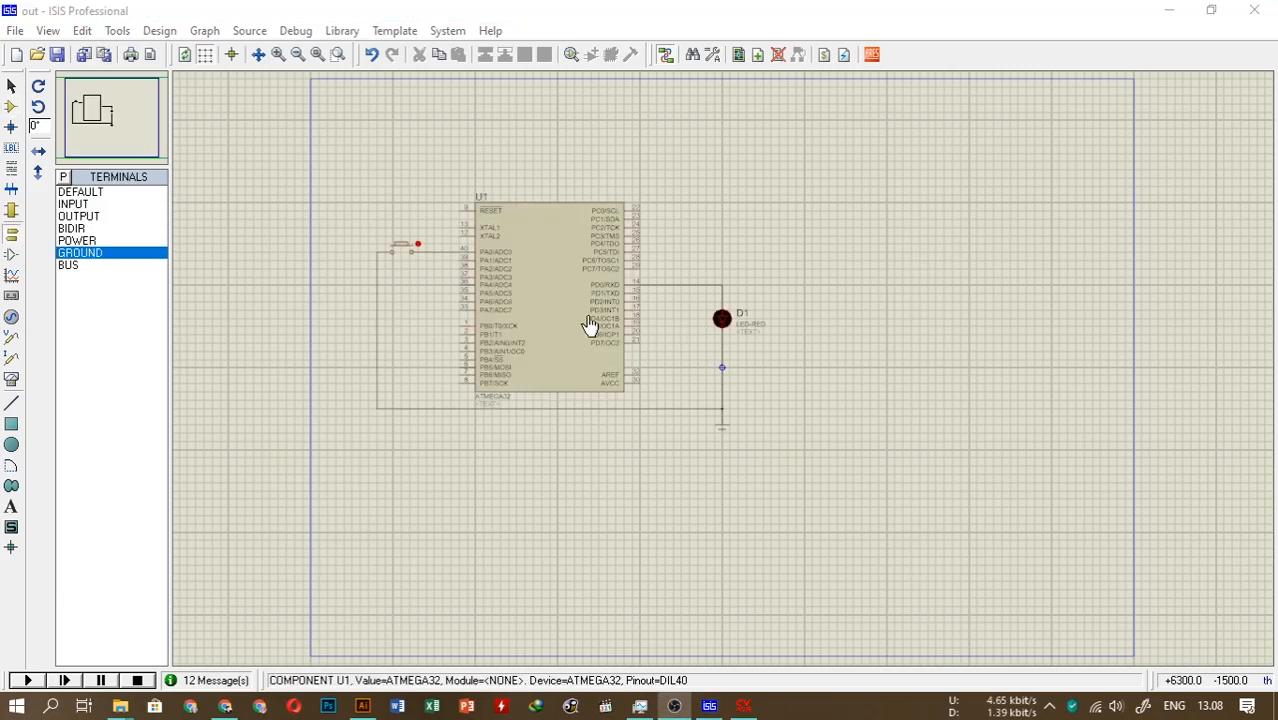
Switch to selection mode and view the ATMEGA32 circuit with its button and LED up close.
{"action": "left_click", "coordinate": [11, 86]}
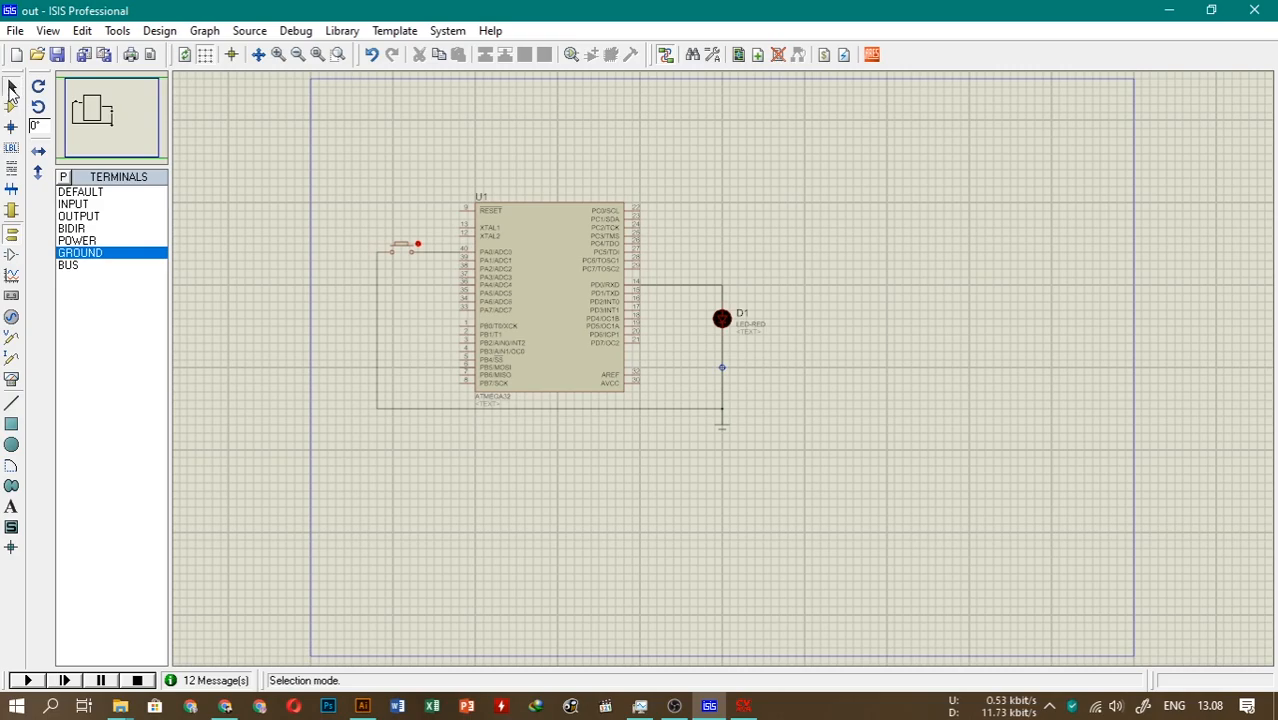
{"action": "scroll", "coordinate": [542, 285], "scroll_direction": "up", "scroll_amount": 2}
{"action": "scroll", "coordinate": [960, 386], "scroll_direction": "down", "scroll_amount": 1}
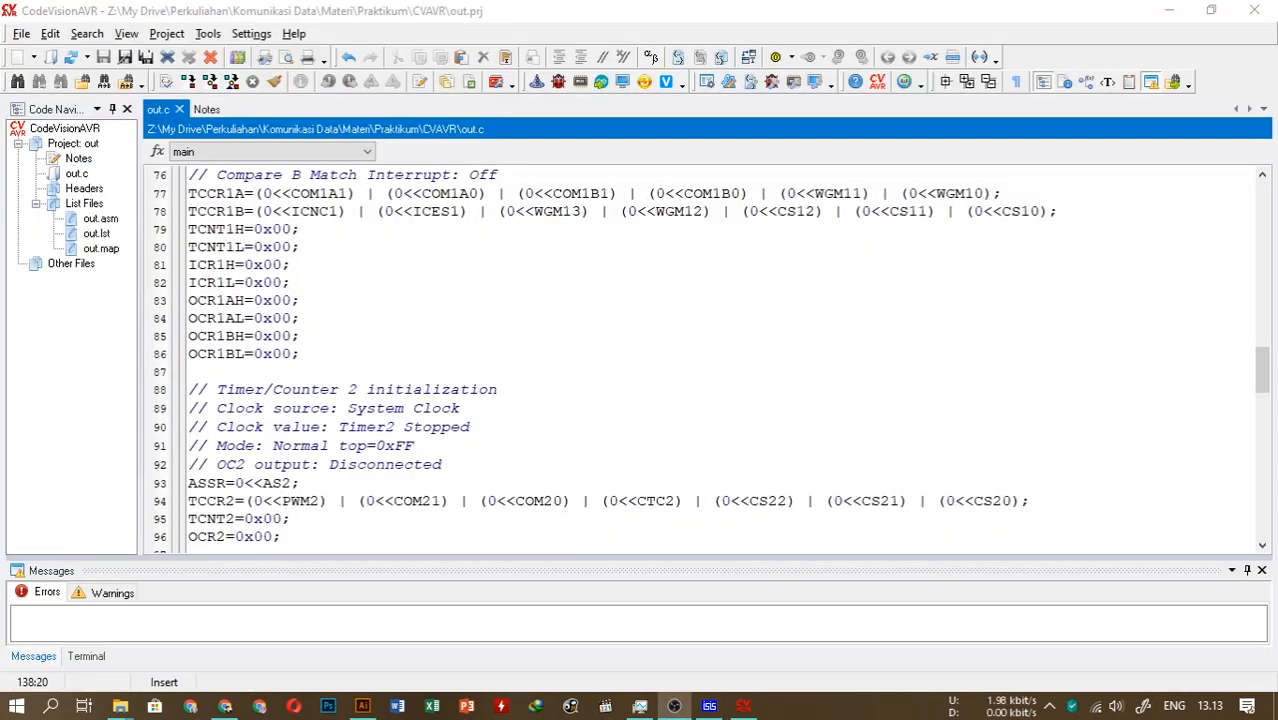
Start a new CodeVisionAVR project with CodeWizardAVR for the AVR8 (ATtiny, ATmega, AT90) family and open its ports settings.
{"action": "left_click", "coordinate": [35, 60]}
{"action": "left_click", "coordinate": [55, 100]}
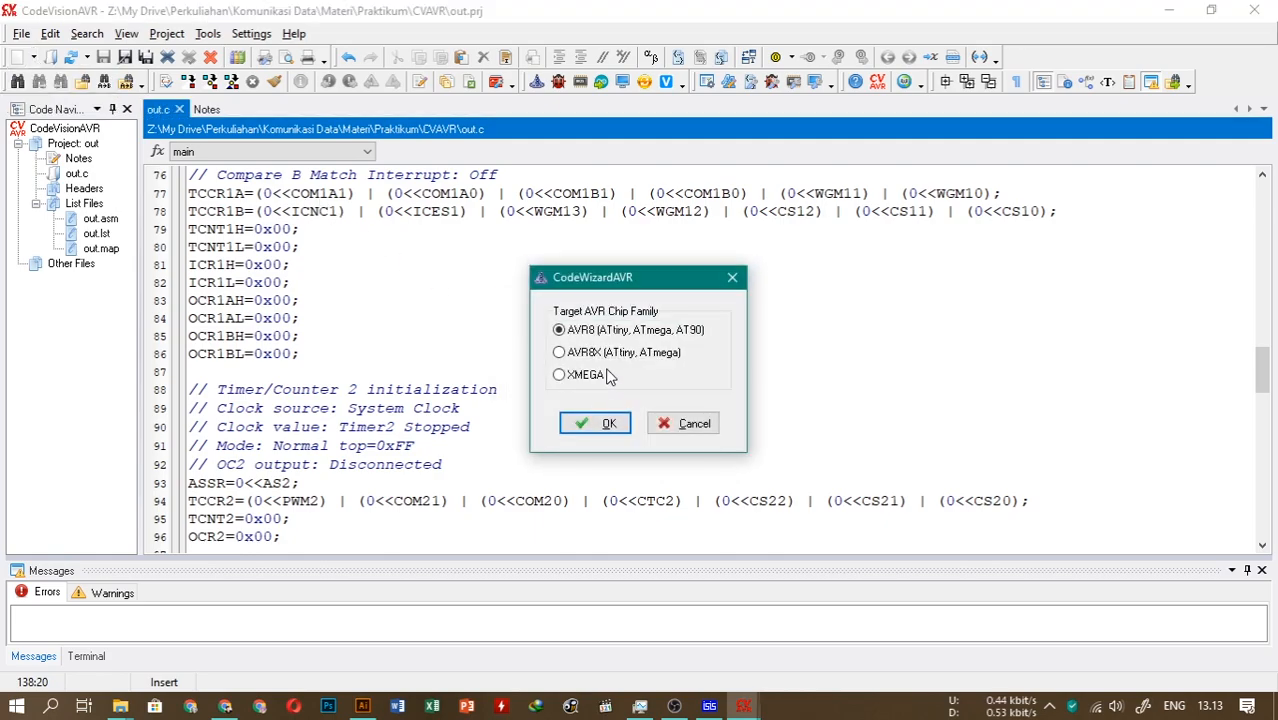
{"action": "left_click", "coordinate": [609, 424]}
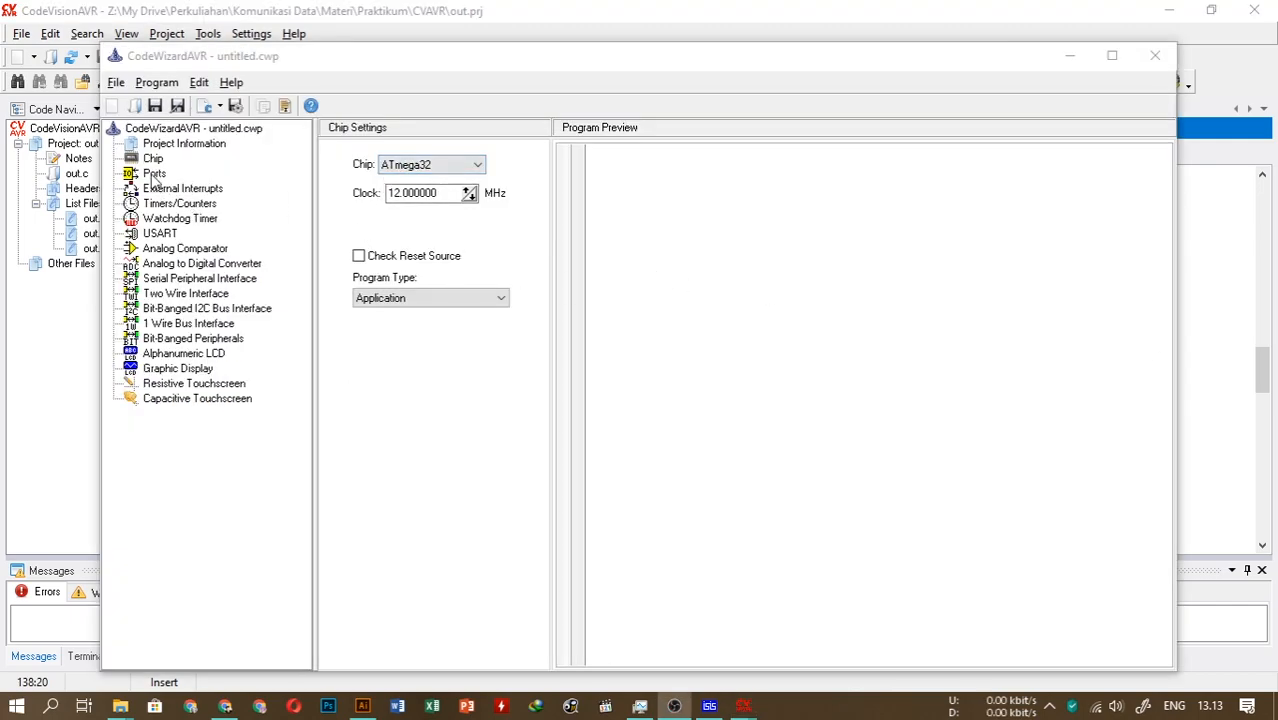
{"action": "left_click", "coordinate": [155, 176]}
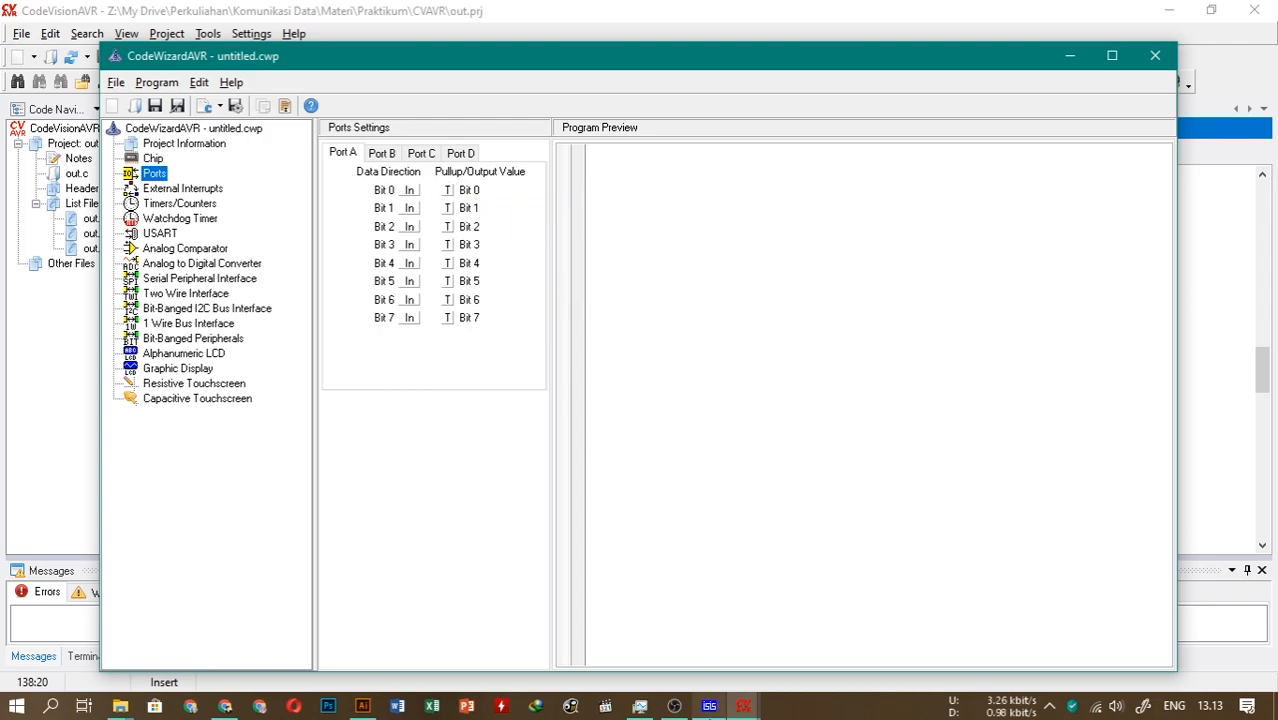
Switch to the ISIS schematic to check how the button connects to ground, and return to CodeWizardAVR.
{"action": "left_click", "coordinate": [709, 706]}
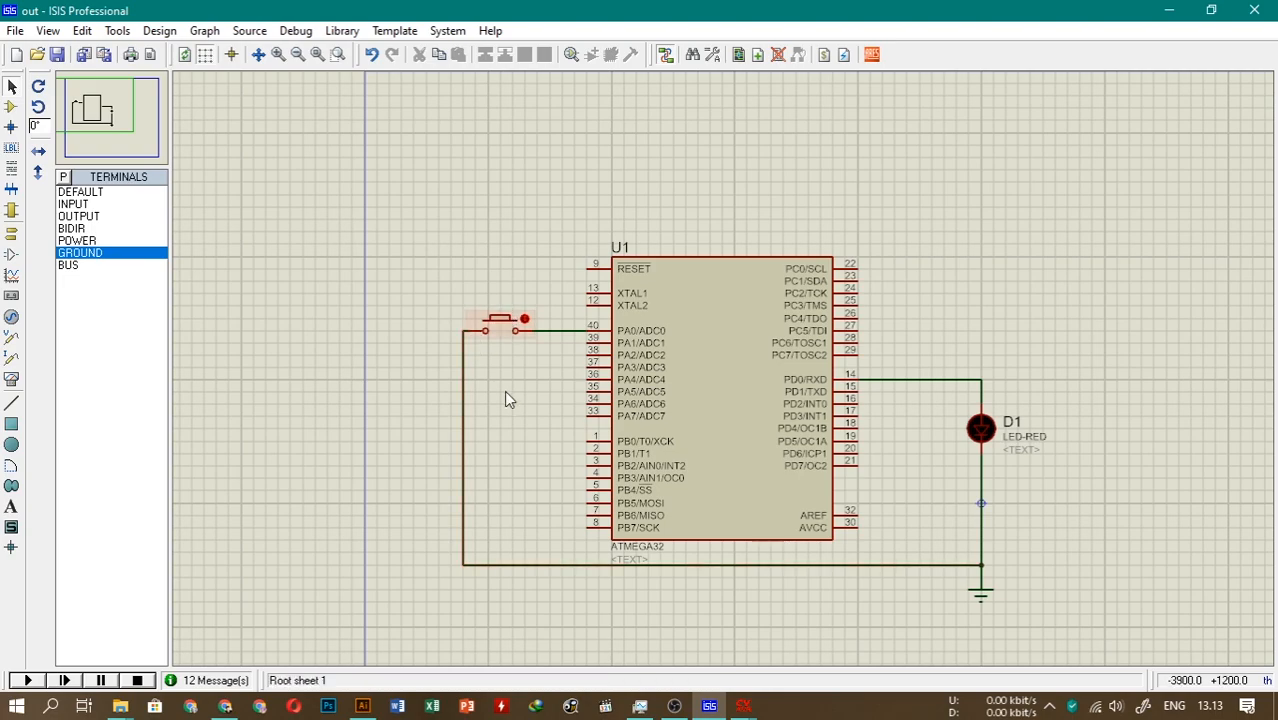
{"action": "left_click", "coordinate": [465, 346]}
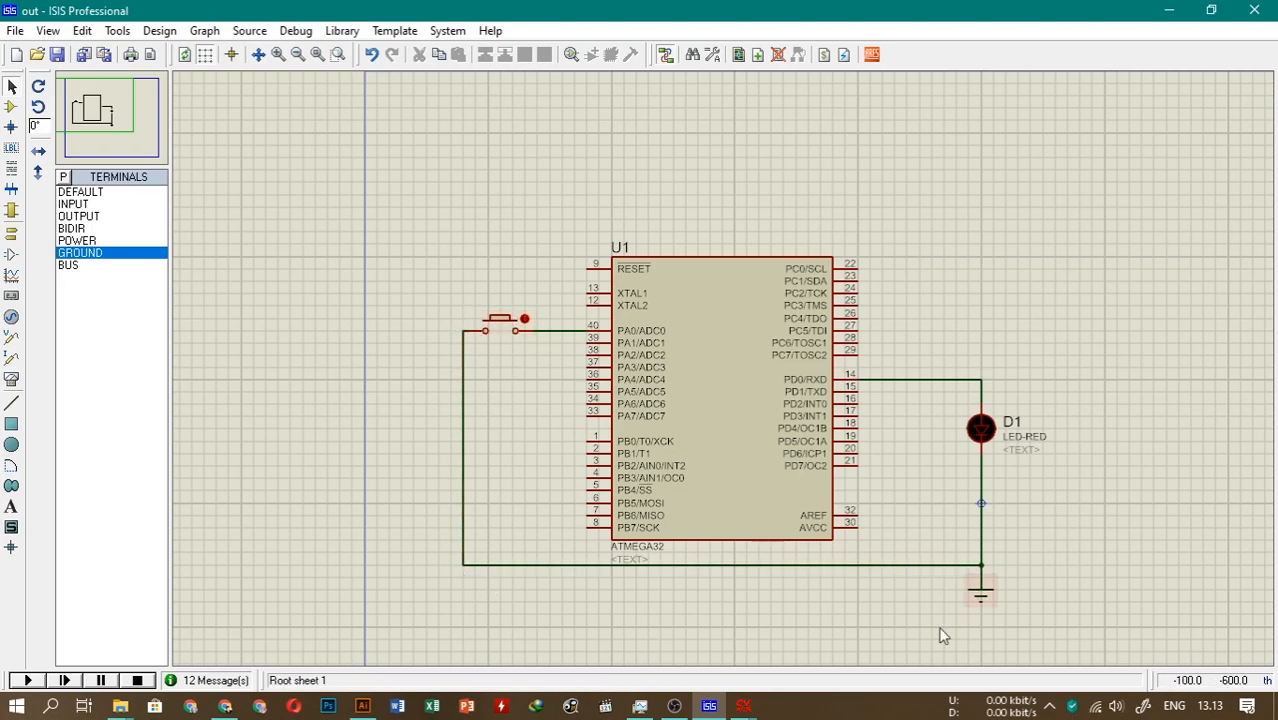
{"action": "mouse_move", "coordinate": [743, 706]}
{"action": "left_click", "coordinate": [829, 616]}
Enable the pull-up (P) on all eight Port A input bits, Bit 0 through Bit 7.
{"action": "left_click", "coordinate": [448, 190]}
{"action": "left_click", "coordinate": [448, 208]}
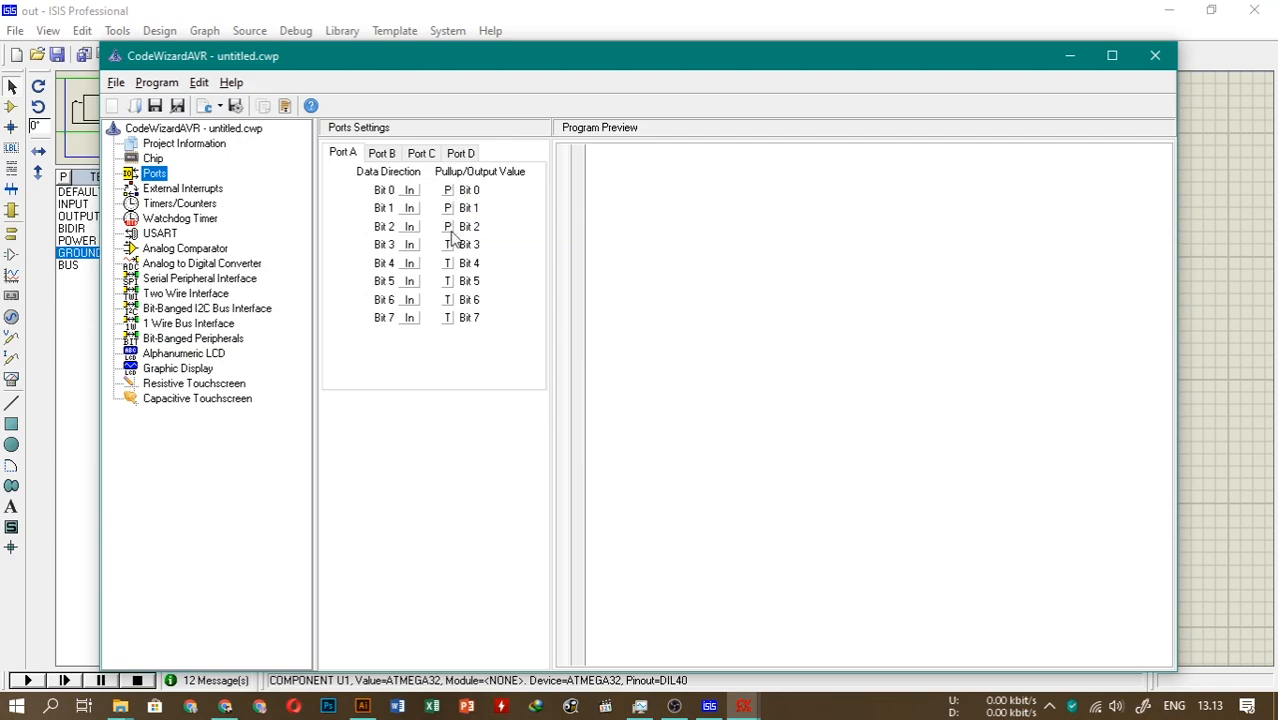
{"action": "left_click", "coordinate": [449, 282]}
{"action": "left_click", "coordinate": [449, 300]}
Recheck the push button wired to PA0 in the ISIS schematic and go back to CodeWizardAVR.
{"action": "left_click", "coordinate": [924, 8]}
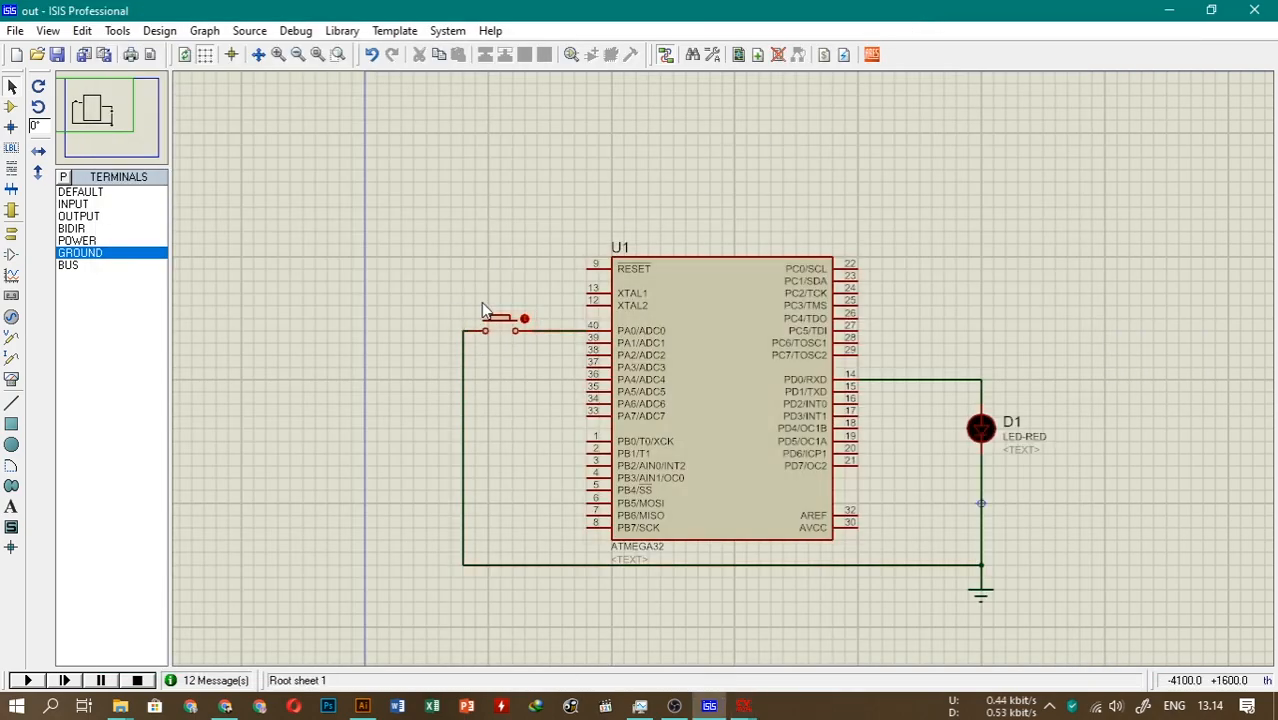
{"action": "left_click", "coordinate": [743, 706]}
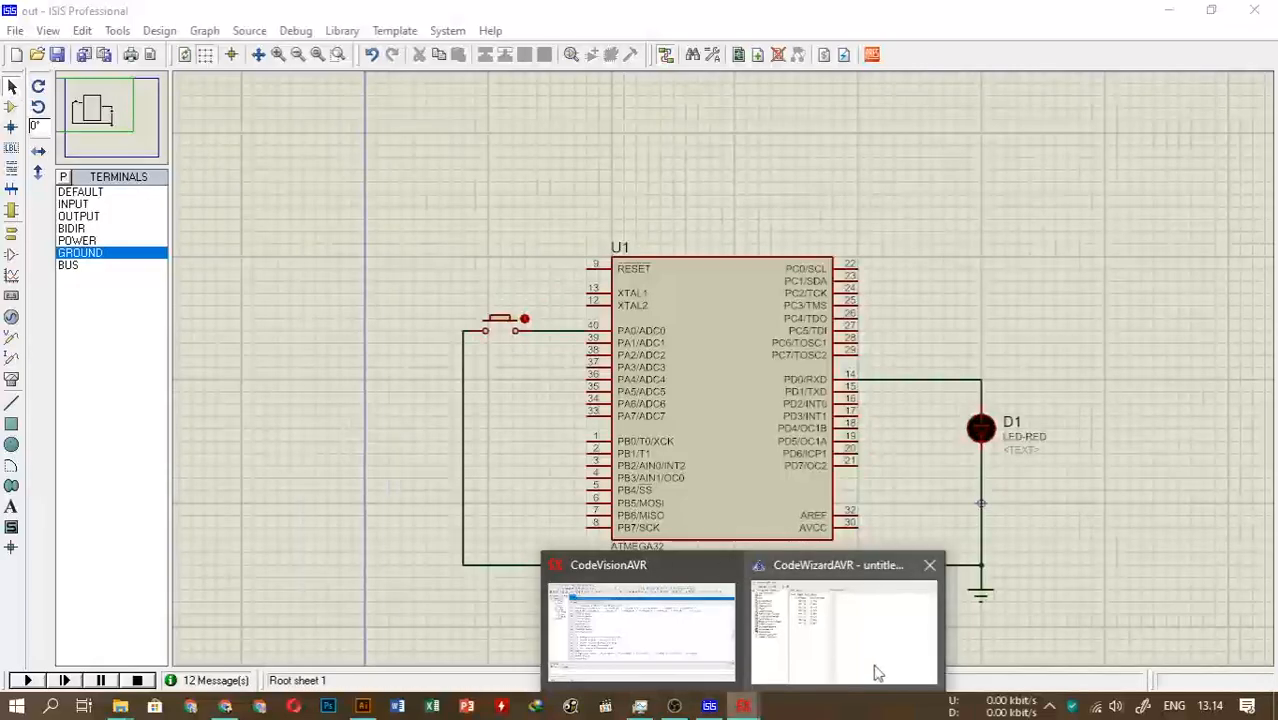
{"action": "left_click", "coordinate": [846, 645]}
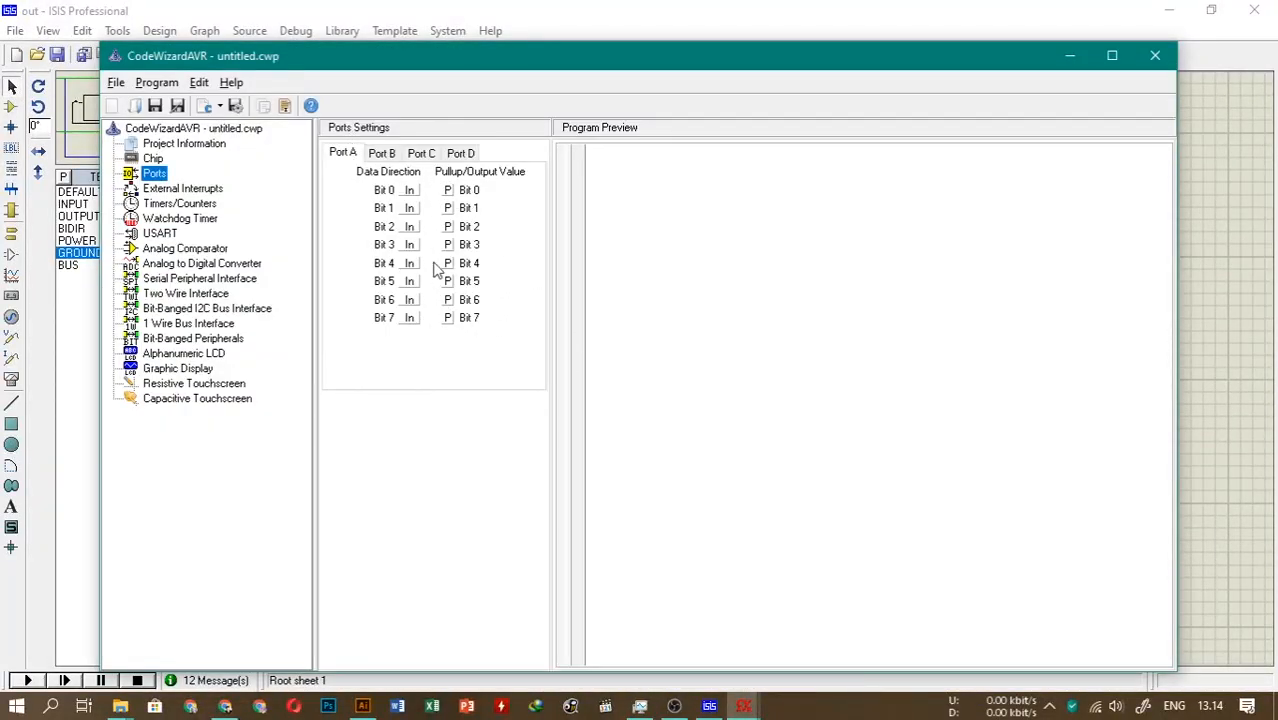
Show the Port D settings and check the LED's connection to PD0 in the ISIS schematic before returning to CodeWizardAVR.
{"action": "left_click", "coordinate": [462, 155]}
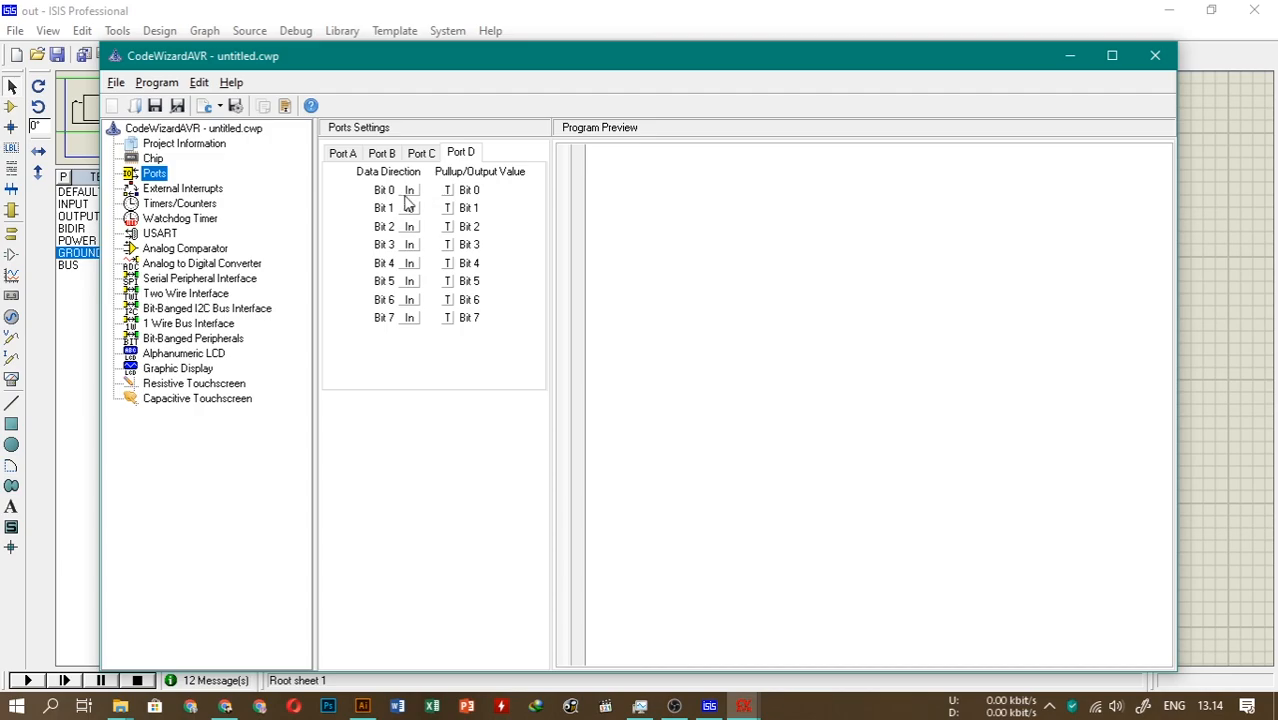
{"action": "left_click", "coordinate": [1043, 10]}
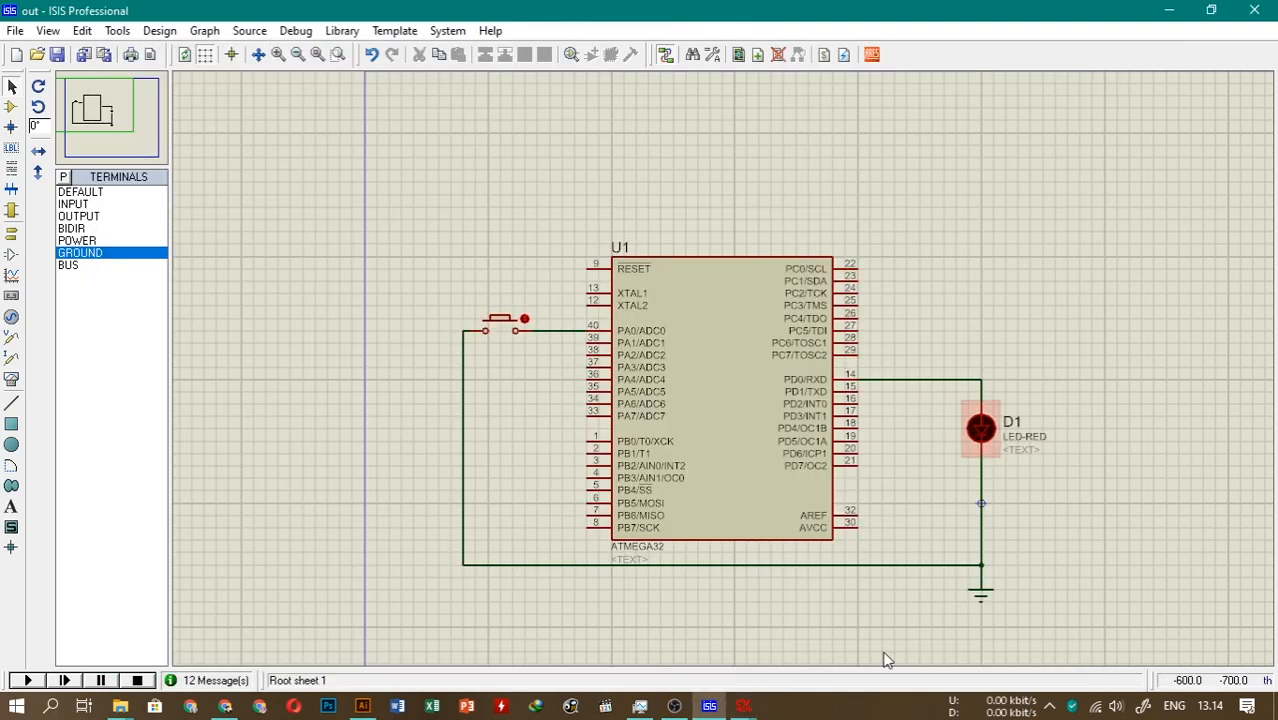
{"action": "mouse_move", "coordinate": [743, 706]}
{"action": "left_click", "coordinate": [840, 625]}
Set all eight Port D bits to Out with an output value of 0.
{"action": "left_click", "coordinate": [410, 190]}
{"action": "left_click", "coordinate": [410, 208]}
{"action": "left_click", "coordinate": [410, 226]}
{"action": "left_click", "coordinate": [410, 244]}
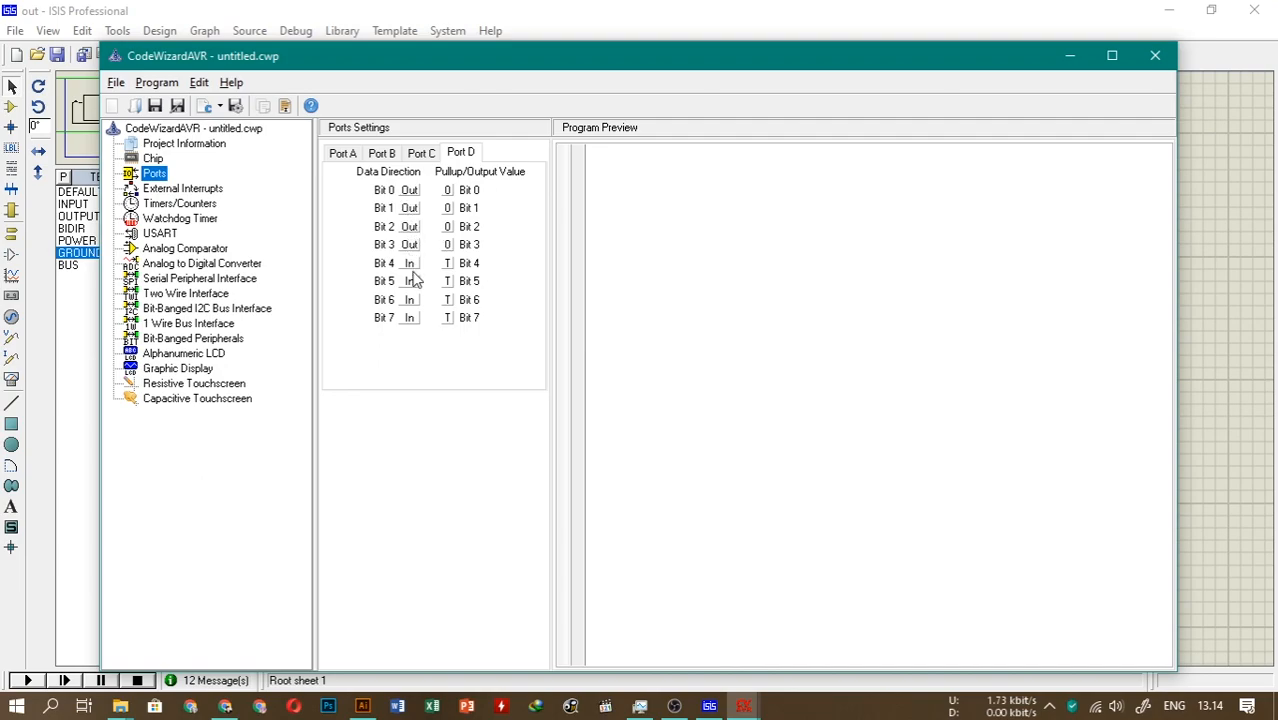
{"action": "left_click", "coordinate": [410, 263]}
{"action": "left_click", "coordinate": [410, 281]}
{"action": "left_click", "coordinate": [410, 299]}
{"action": "left_click", "coordinate": [410, 317]}
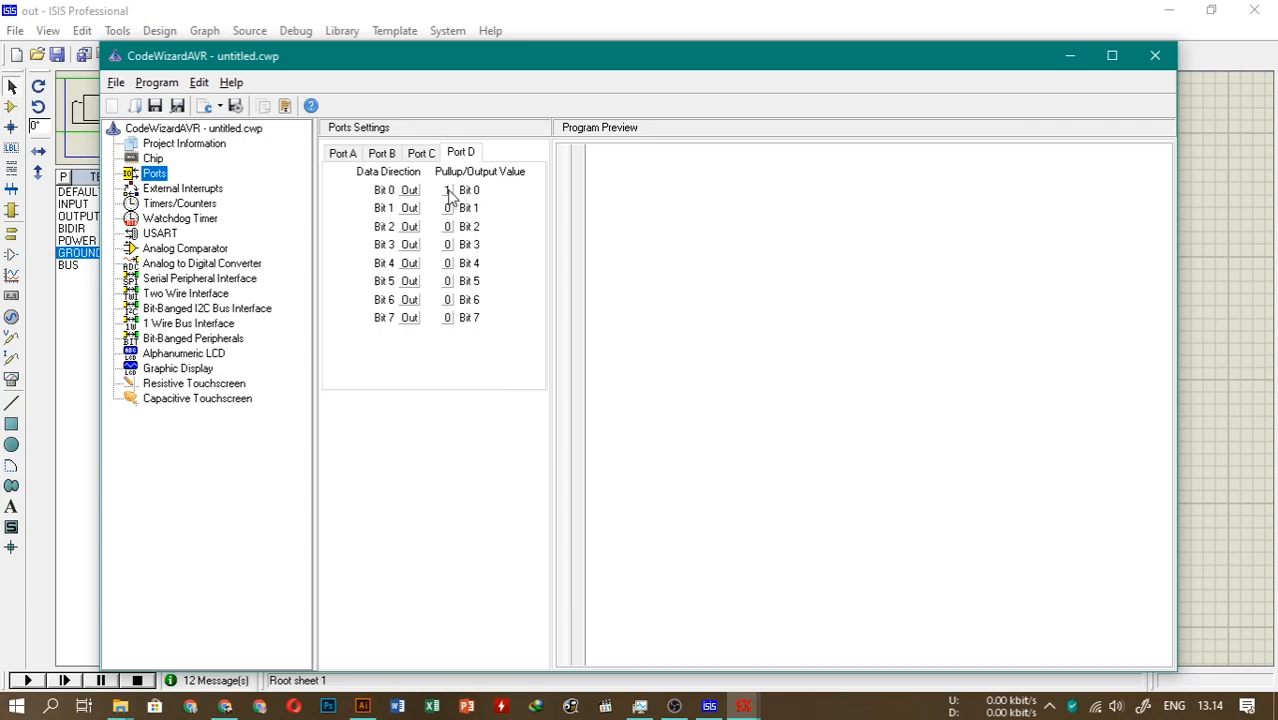
{"action": "left_click", "coordinate": [448, 191]}
Generate the program and save the C source, project and CodeWizardAVR files as "in" in the CVAVR folder.
{"action": "left_click", "coordinate": [236, 107]}
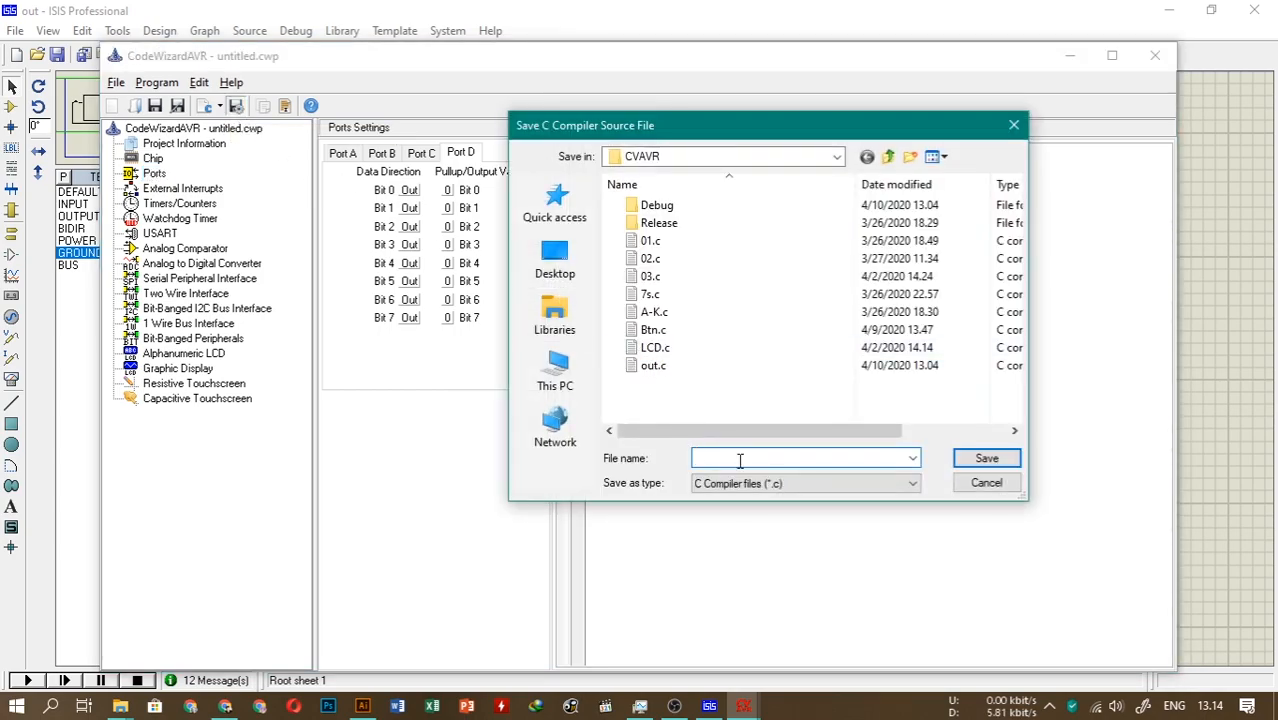
{"action": "type", "text": "i"}
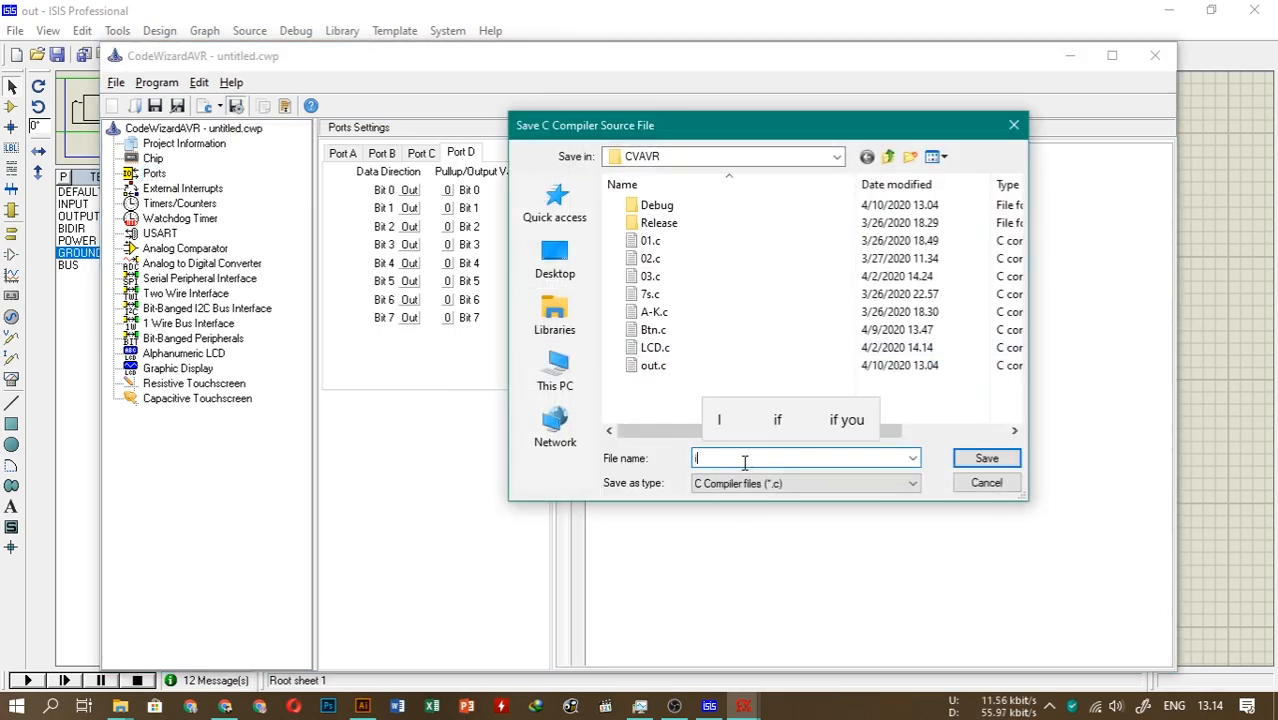
{"action": "type", "text": "n"}
{"action": "left_click", "coordinate": [1000, 458]}
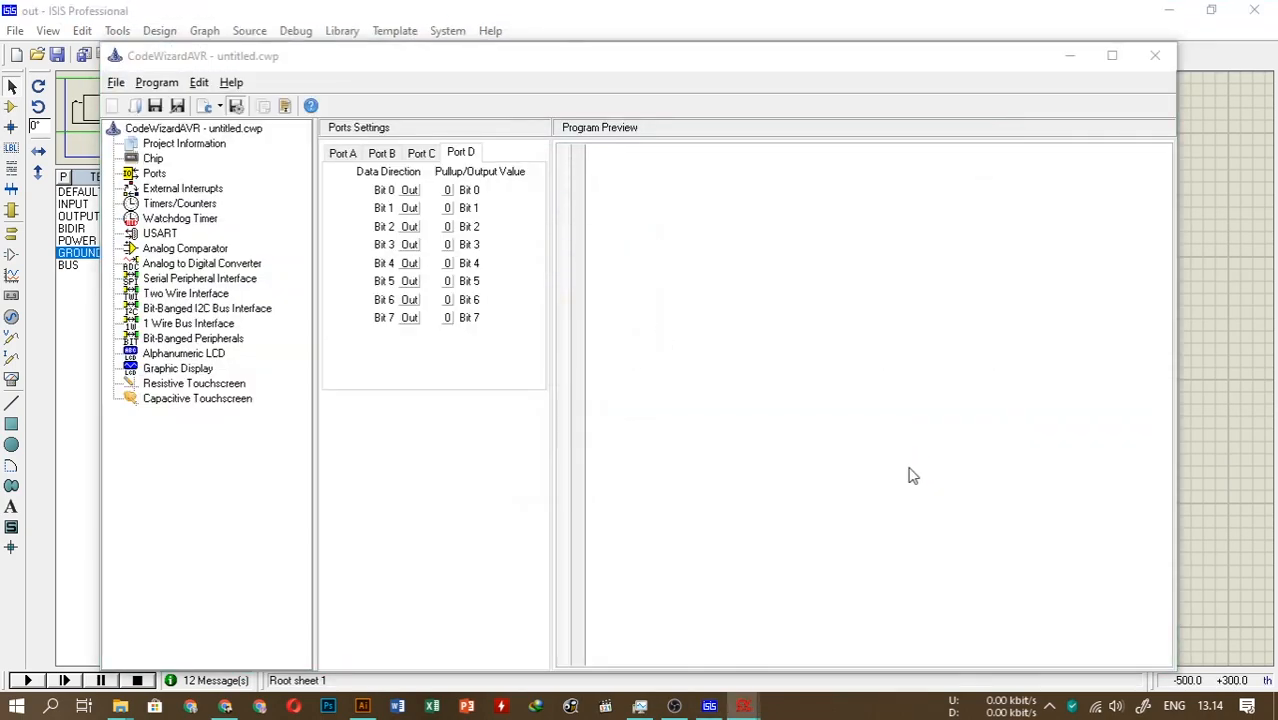
{"action": "type", "text": "i"}
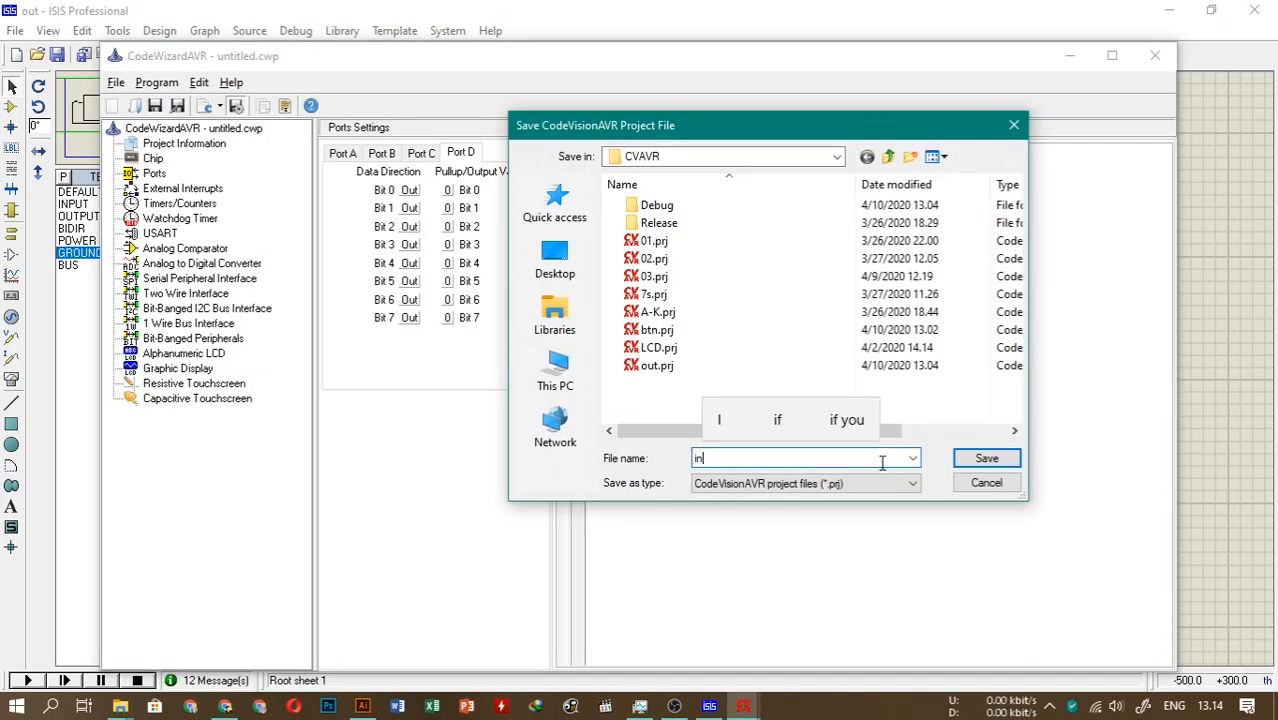
{"action": "key", "text": "Return"}
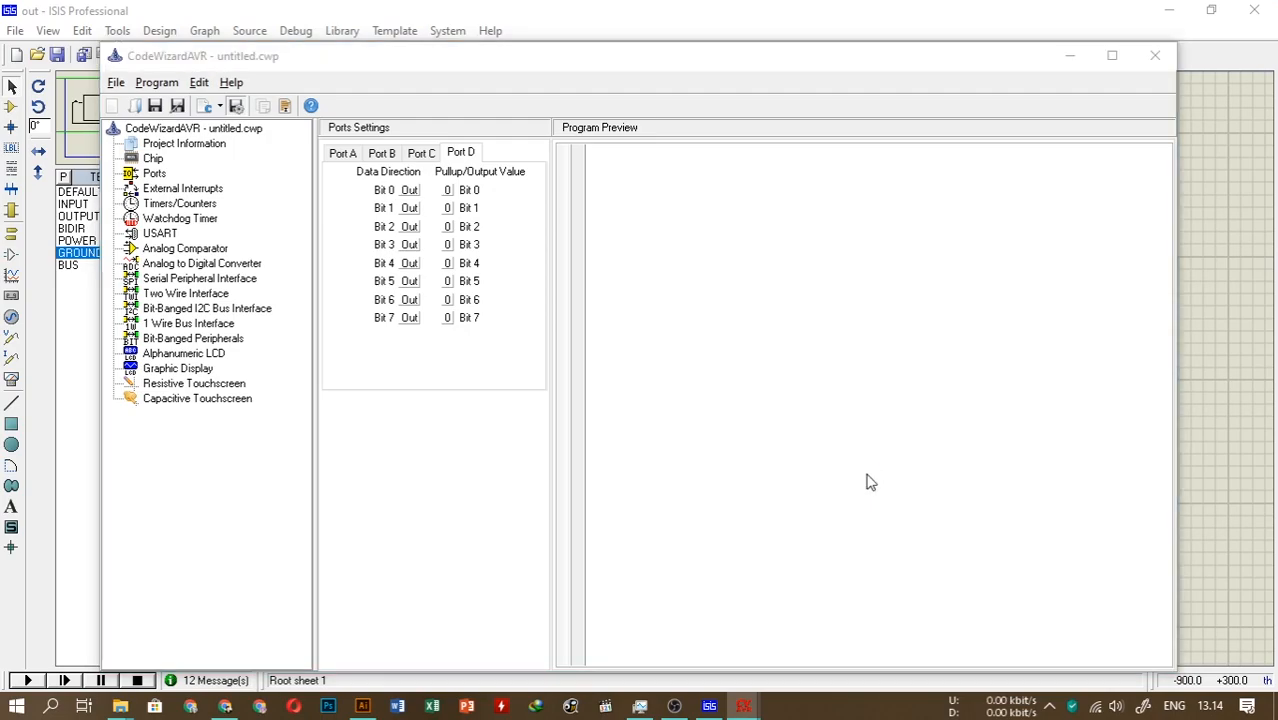
{"action": "type", "text": "in"}
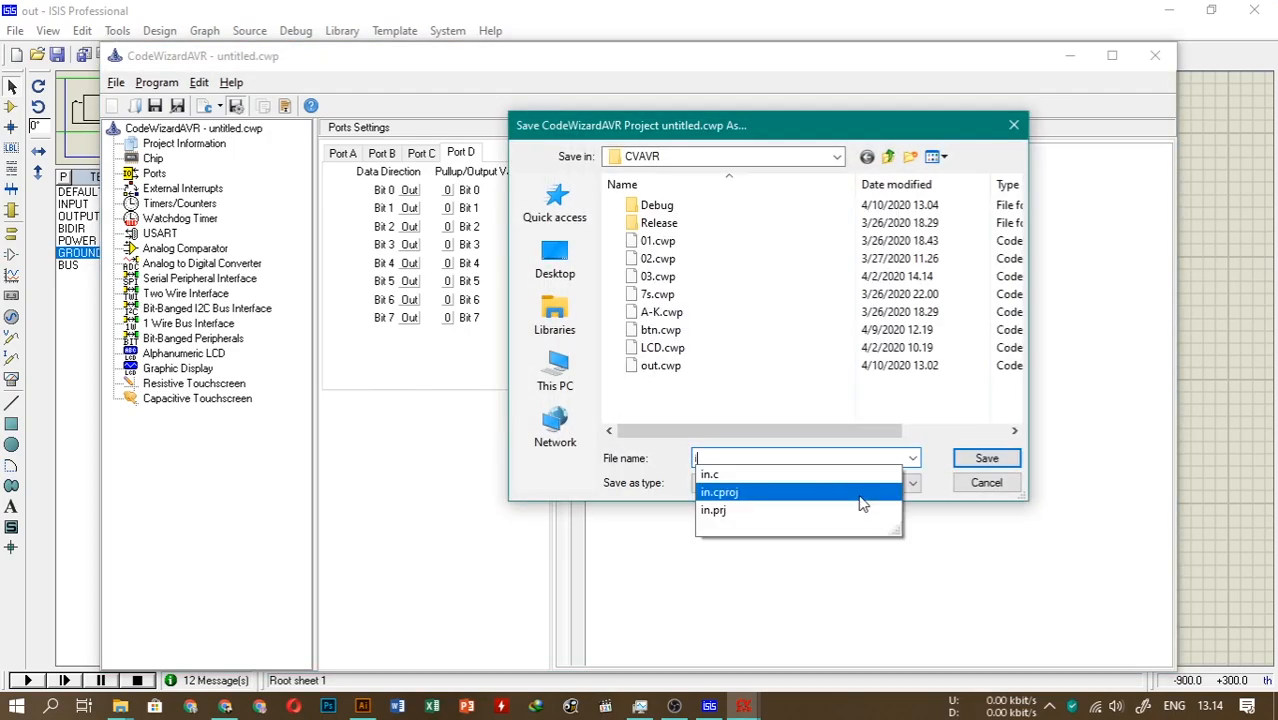
{"action": "left_click", "coordinate": [987, 459]}
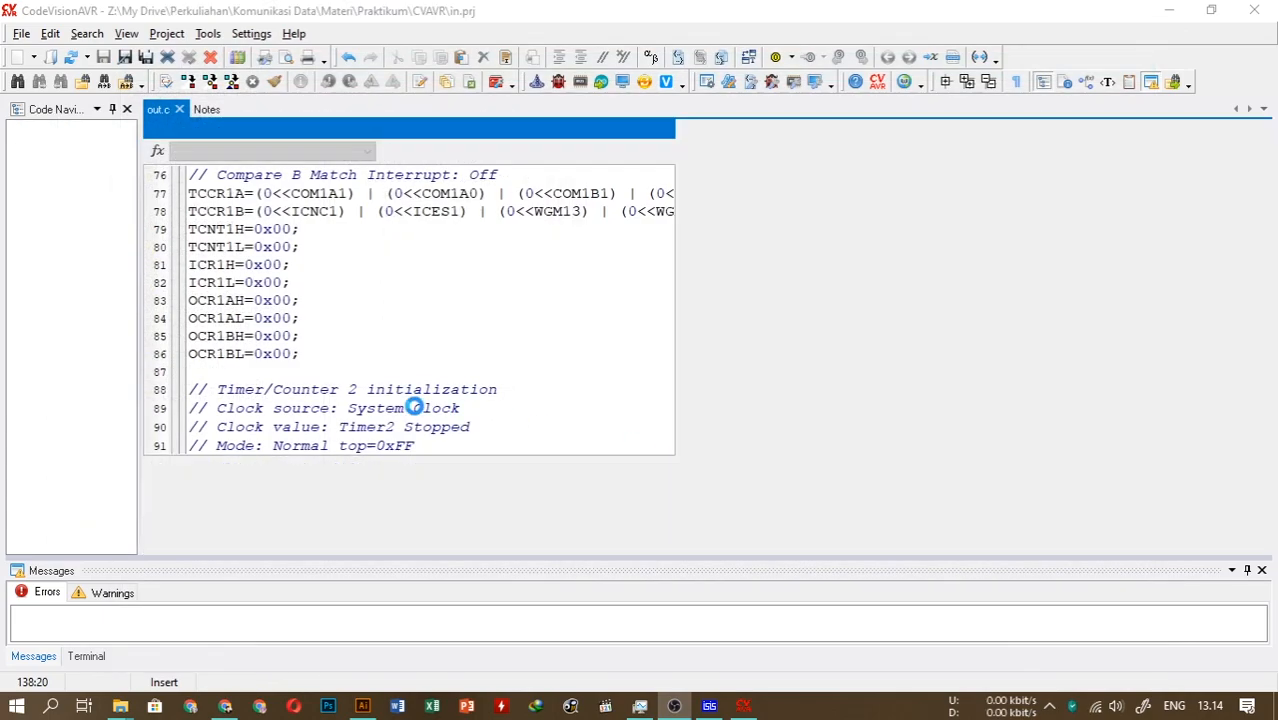
Examine the generated port initialization in in.c, including the DDRA, PORTA and PORTB lines, down to the main loop.
{"action": "scroll", "coordinate": [421, 403], "scroll_direction": "down", "scroll_amount": 9}
{"action": "scroll", "coordinate": [425, 399], "scroll_direction": "up", "scroll_amount": 8}
{"action": "scroll", "coordinate": [425, 399], "scroll_direction": "down", "scroll_amount": 18}
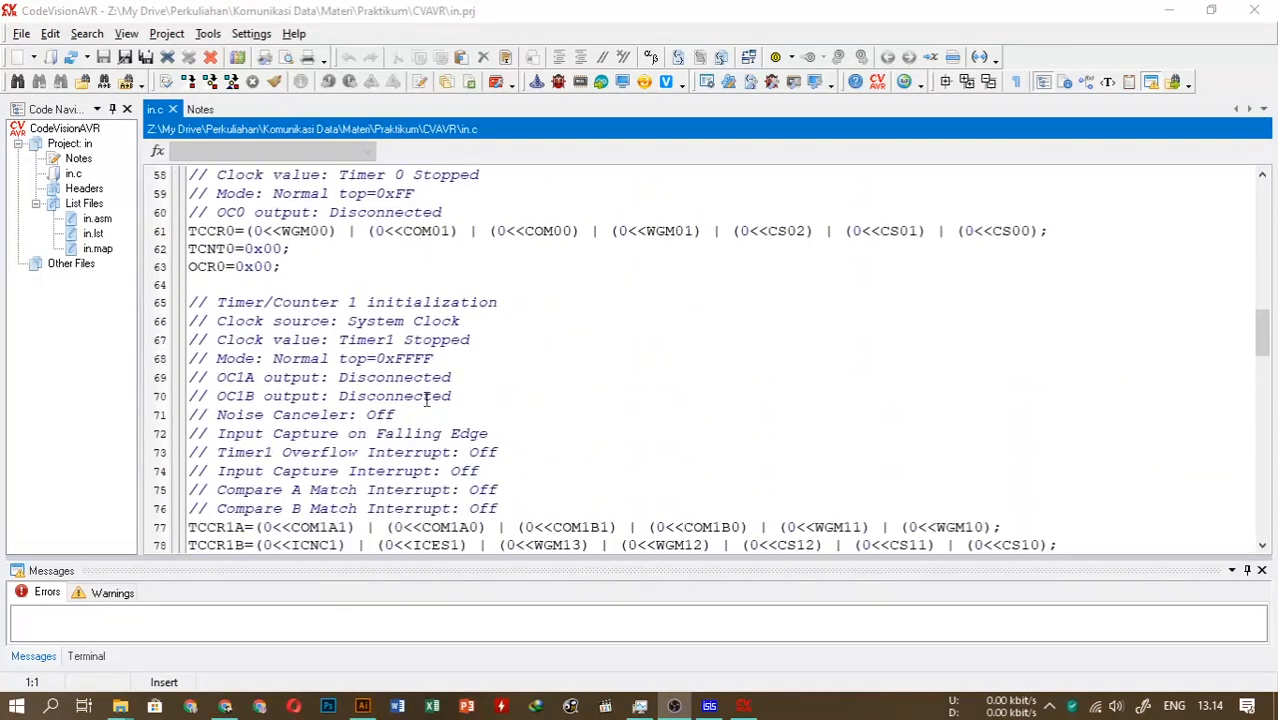
{"action": "scroll", "coordinate": [425, 399], "scroll_direction": "up", "scroll_amount": 11}
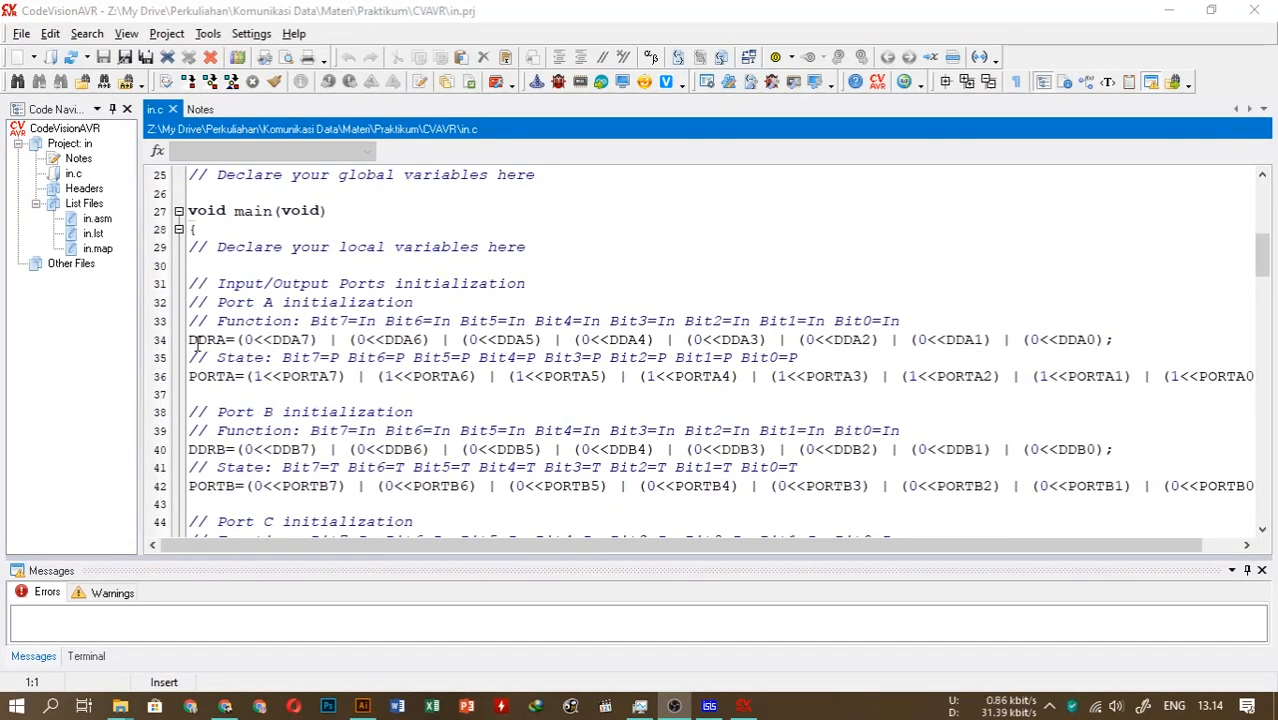
{"action": "left_click_drag", "start_coordinate": [189, 340], "coordinate": [1118, 342]}
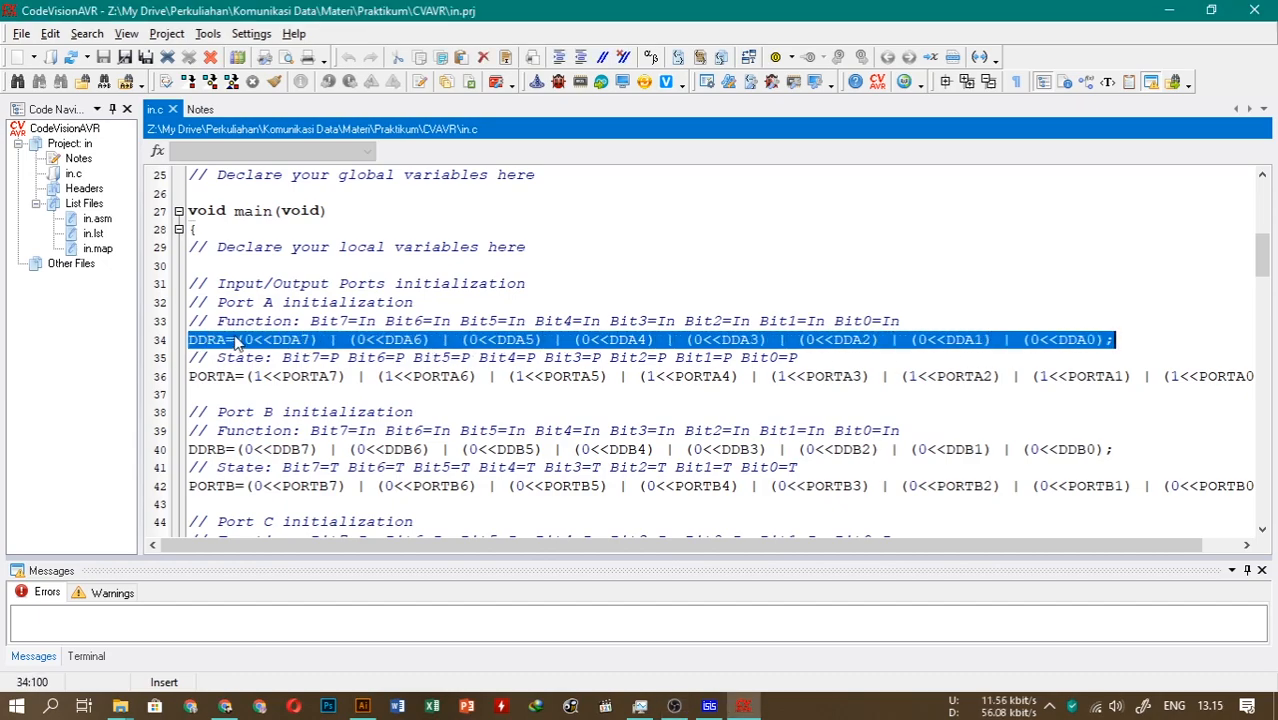
{"action": "left_click", "coordinate": [250, 378]}
{"action": "left_click_drag", "start_coordinate": [252, 378], "coordinate": [1185, 378]}
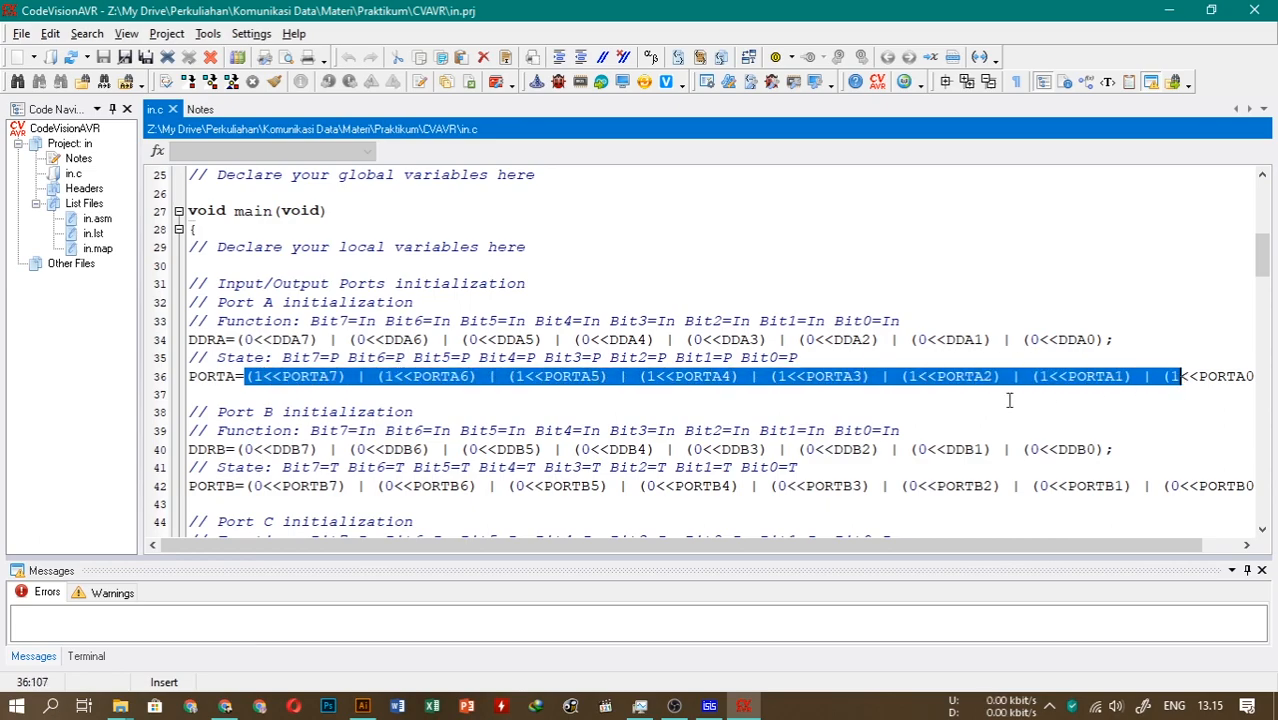
{"action": "left_click", "coordinate": [253, 376]}
{"action": "left_click_drag", "start_coordinate": [262, 375], "coordinate": [272, 376]}
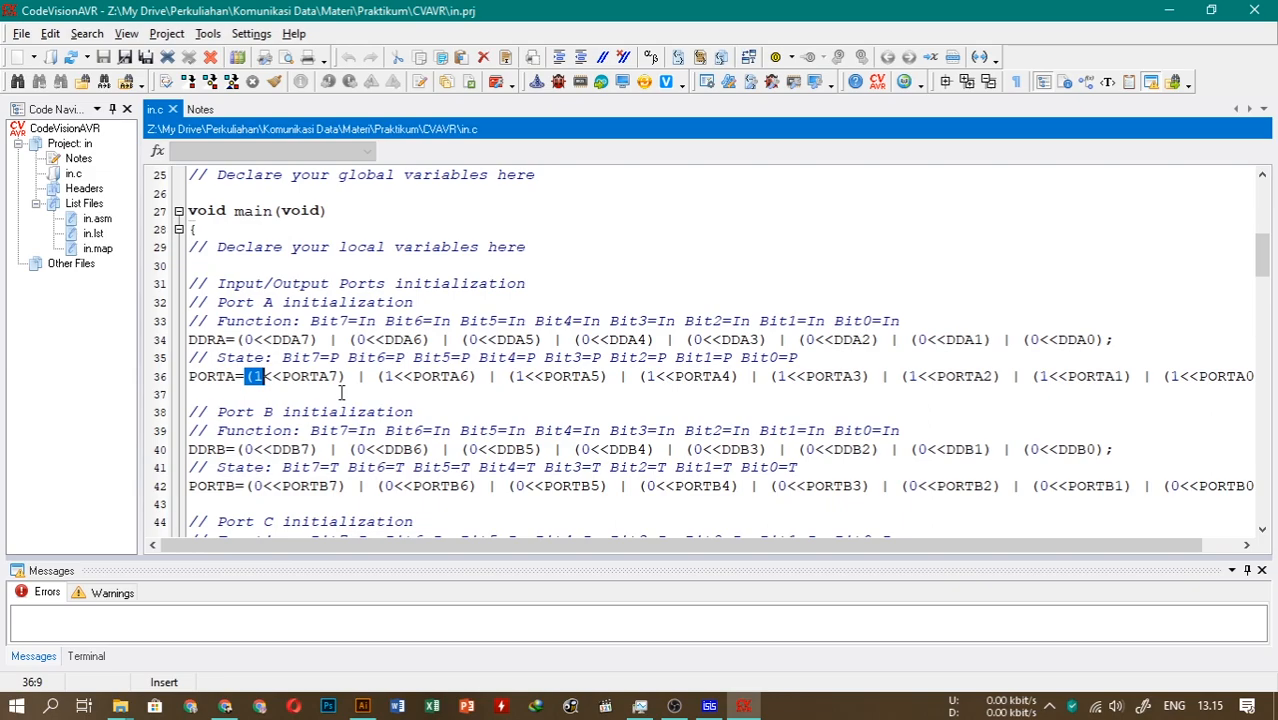
{"action": "left_click_drag", "start_coordinate": [1250, 486], "coordinate": [470, 486]}
{"action": "left_click", "coordinate": [346, 486]}
{"action": "scroll", "coordinate": [375, 483], "scroll_direction": "down", "scroll_amount": 2}
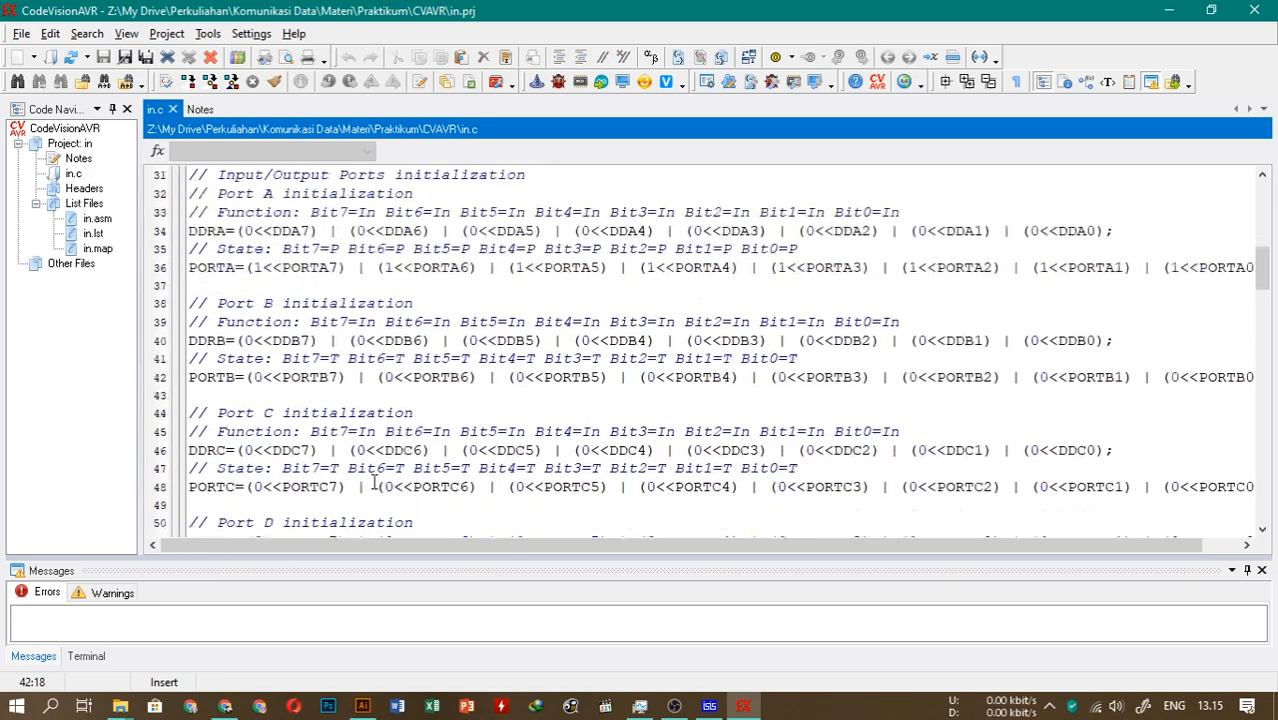
{"action": "scroll", "coordinate": [375, 483], "scroll_direction": "down", "scroll_amount": 13}
{"action": "scroll", "coordinate": [326, 426], "scroll_direction": "down", "scroll_amount": 18}
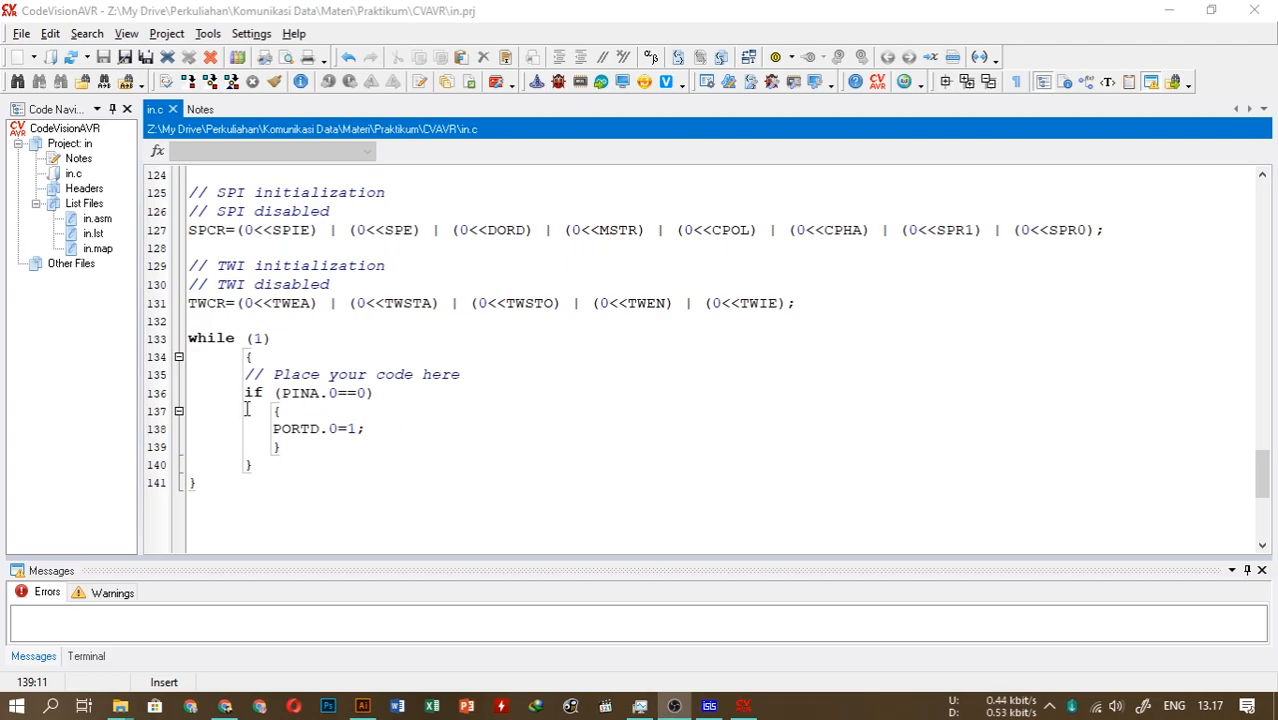
Examine the if (PINA.0==0) condition and the PORTD.0=1 assignment inside the while loop.
{"action": "left_click_drag", "start_coordinate": [236, 396], "coordinate": [318, 398]}
{"action": "double_click", "coordinate": [333, 393]}
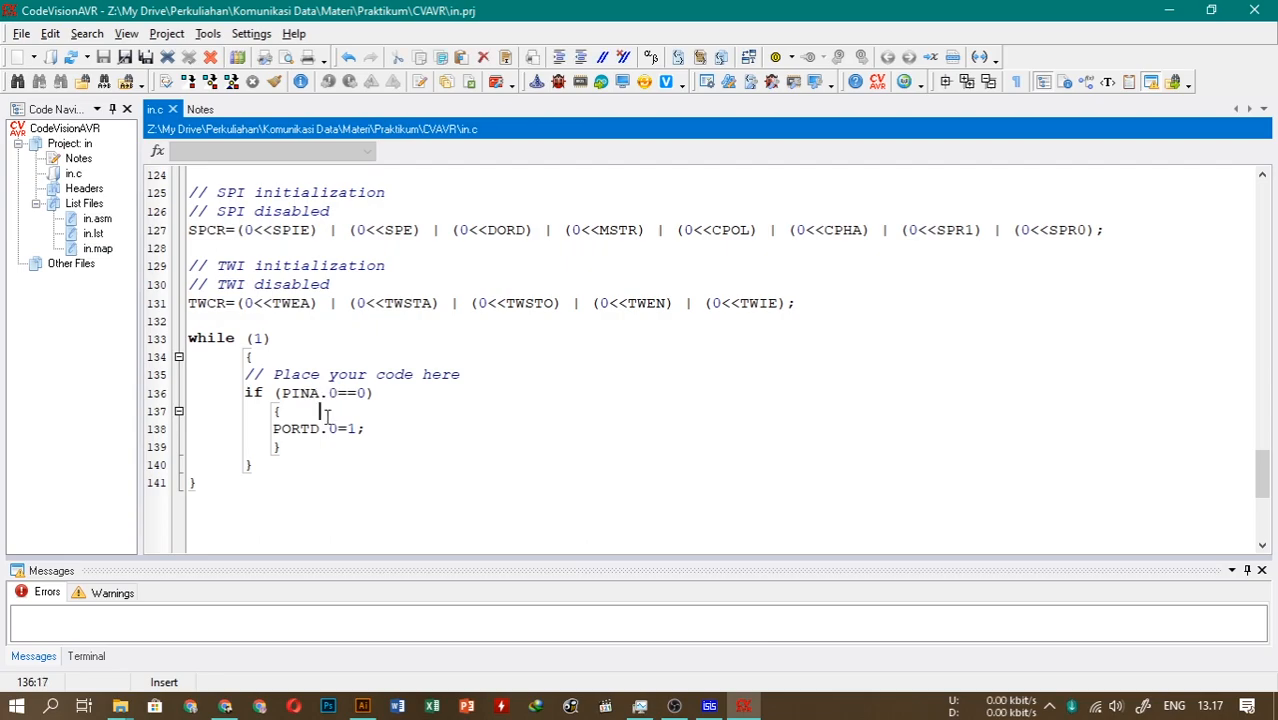
{"action": "left_click_drag", "start_coordinate": [326, 396], "coordinate": [370, 395]}
{"action": "double_click", "coordinate": [362, 393]}
{"action": "double_click", "coordinate": [364, 393]}
{"action": "left_click", "coordinate": [333, 393]}
{"action": "left_click", "coordinate": [357, 393]}
{"action": "double_click", "coordinate": [362, 393]}
{"action": "left_click_drag", "start_coordinate": [273, 430], "coordinate": [336, 432]}
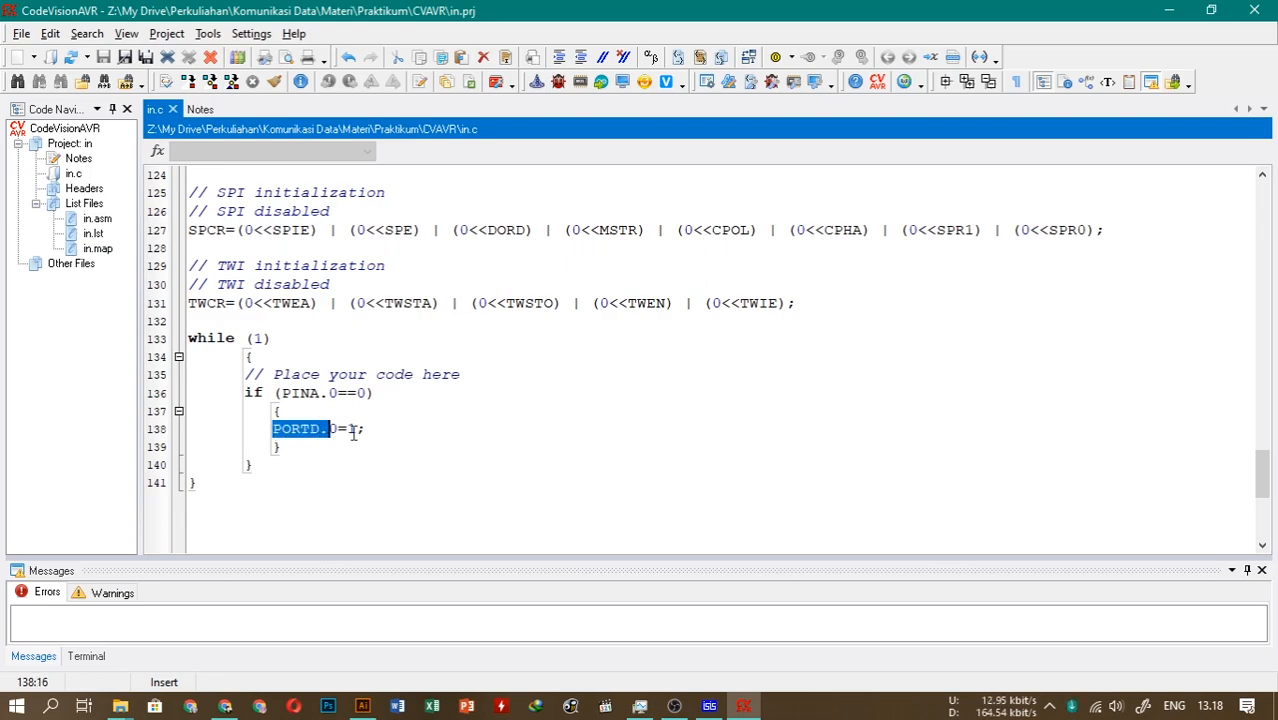
Check the value 1 assigned to PORTD.0 in the if block and build the whole project.
{"action": "double_click", "coordinate": [352, 429]}
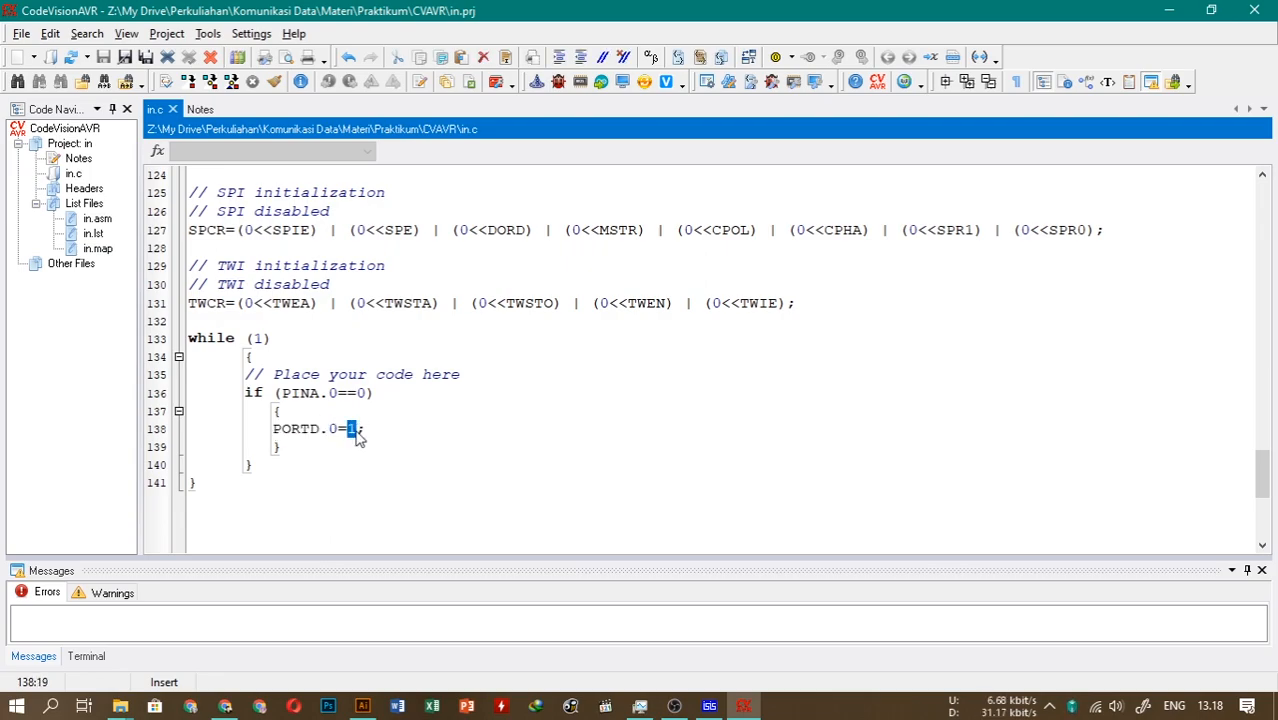
{"action": "left_click", "coordinate": [352, 429]}
{"action": "left_click_drag", "start_coordinate": [357, 429], "coordinate": [350, 428]}
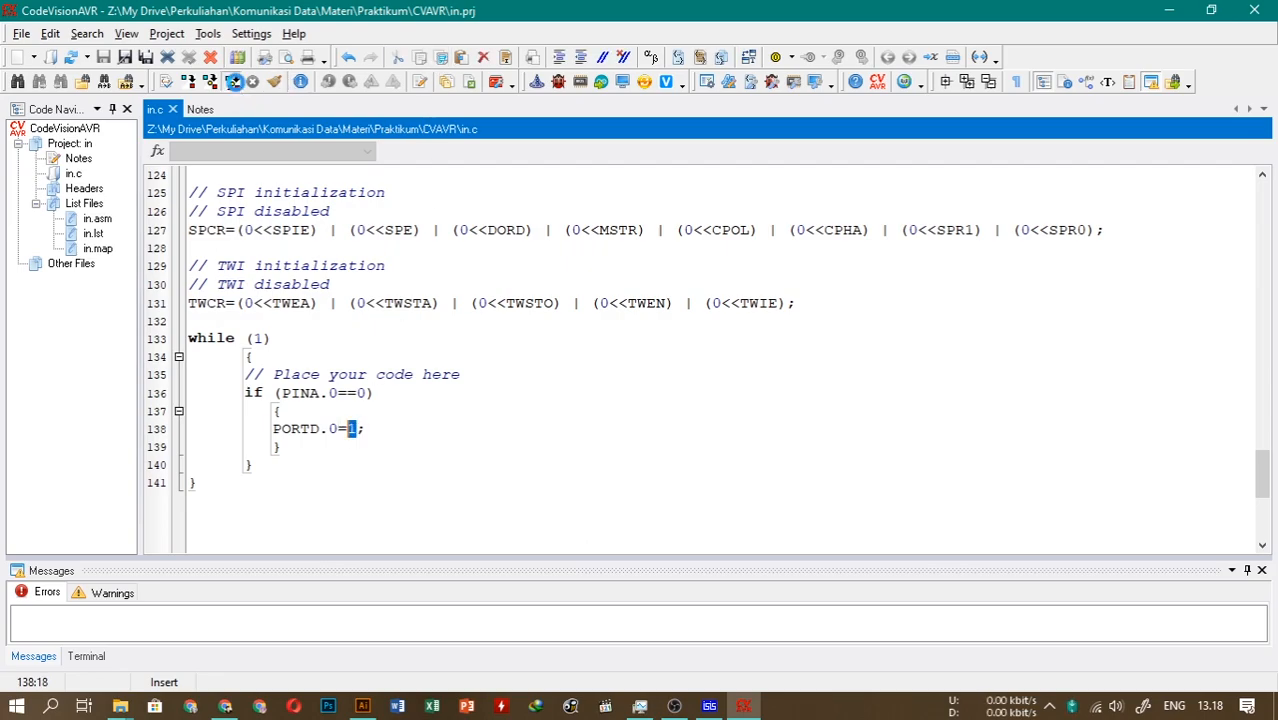
{"action": "left_click", "coordinate": [236, 83]}
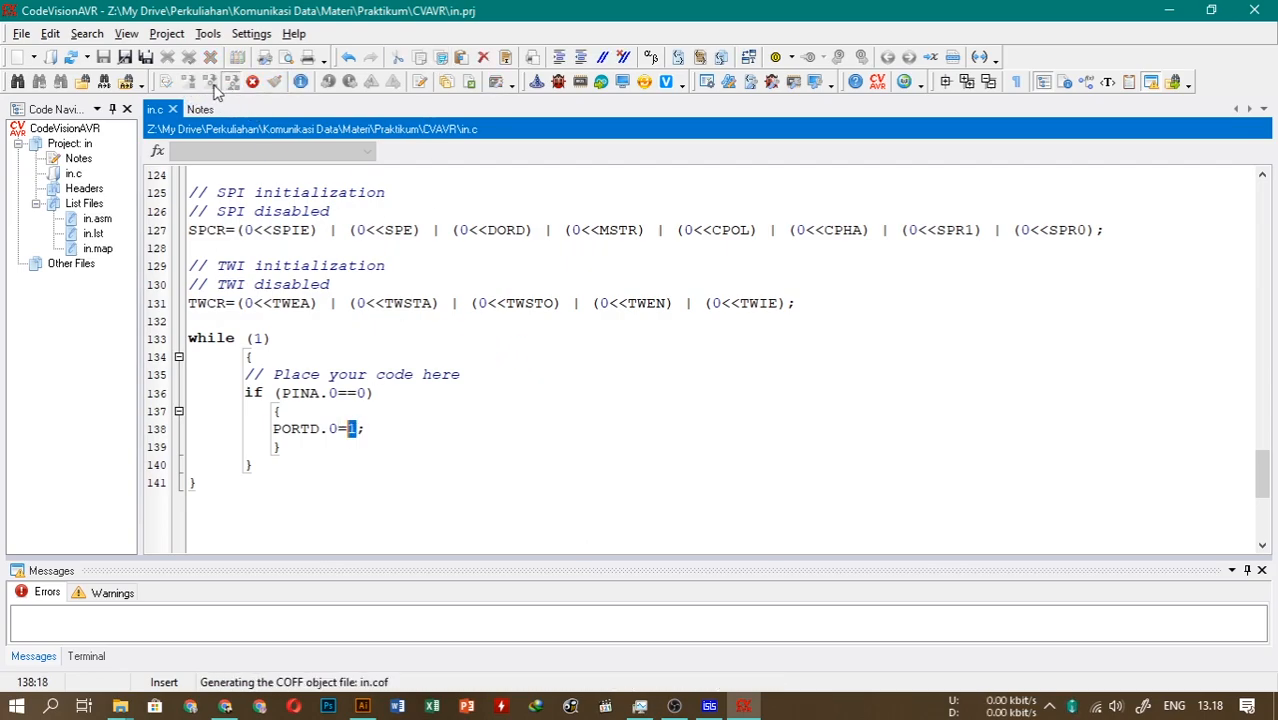
Switch to ISIS and load in.hex from the Exe folder as the program file of the ATMEGA32 component U1.
{"action": "left_click", "coordinate": [709, 706]}
{"action": "double_click", "coordinate": [680, 368]}
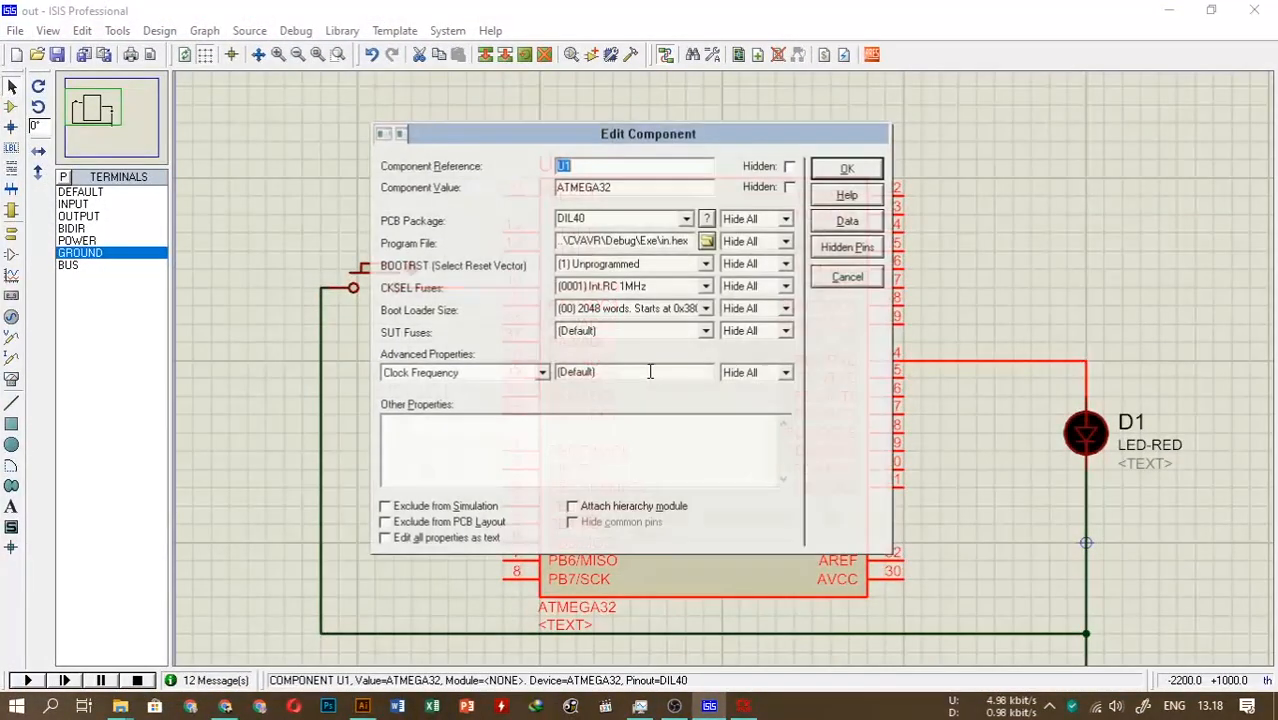
{"action": "left_click", "coordinate": [712, 245]}
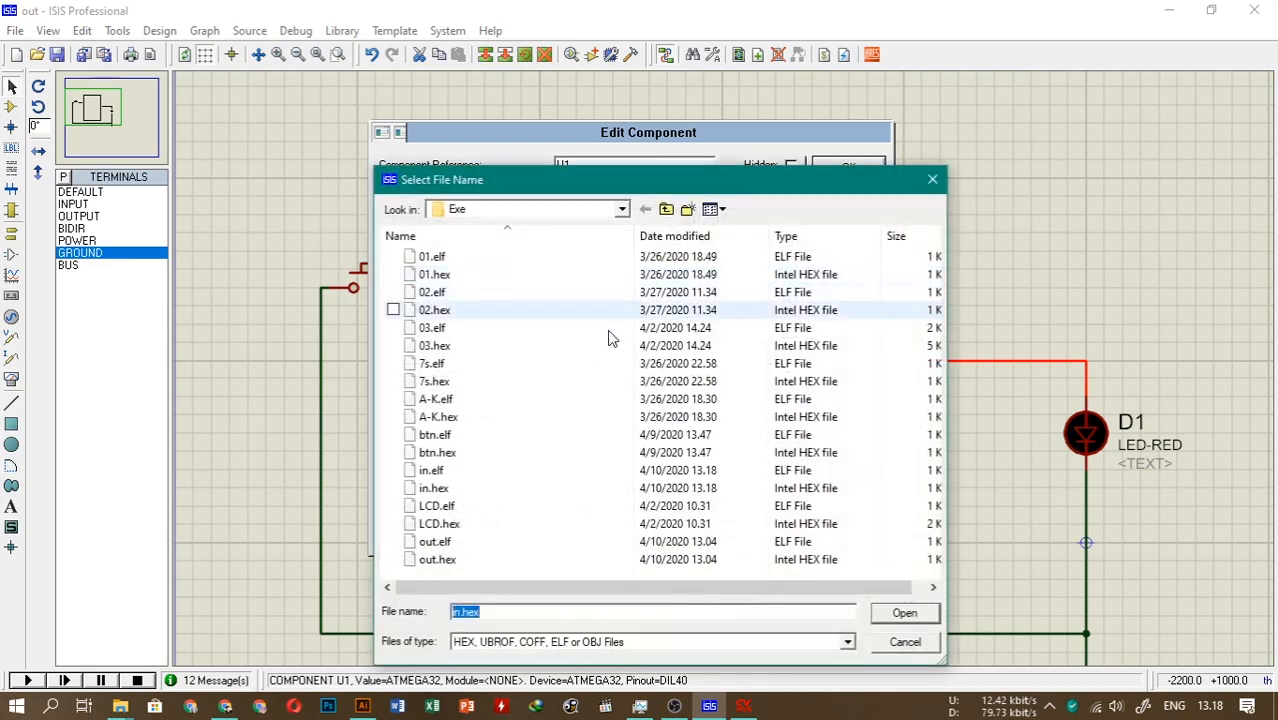
{"action": "left_click", "coordinate": [447, 490]}
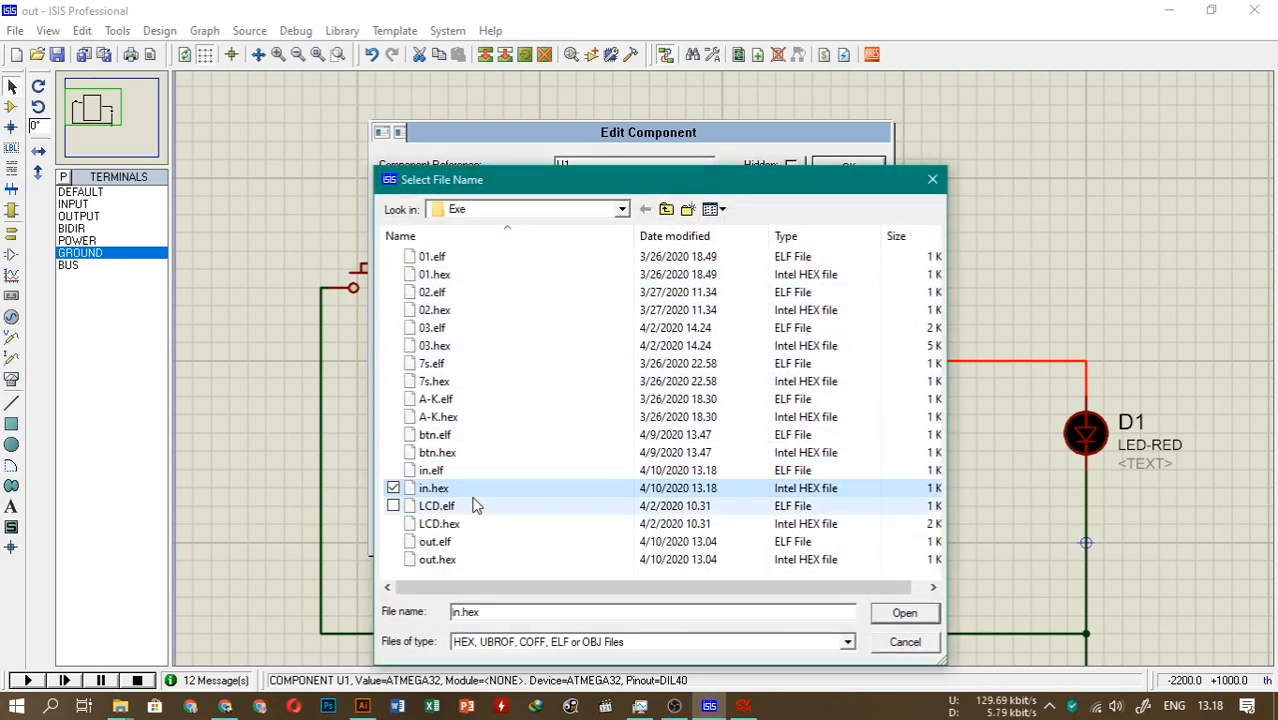
{"action": "double_click", "coordinate": [450, 490]}
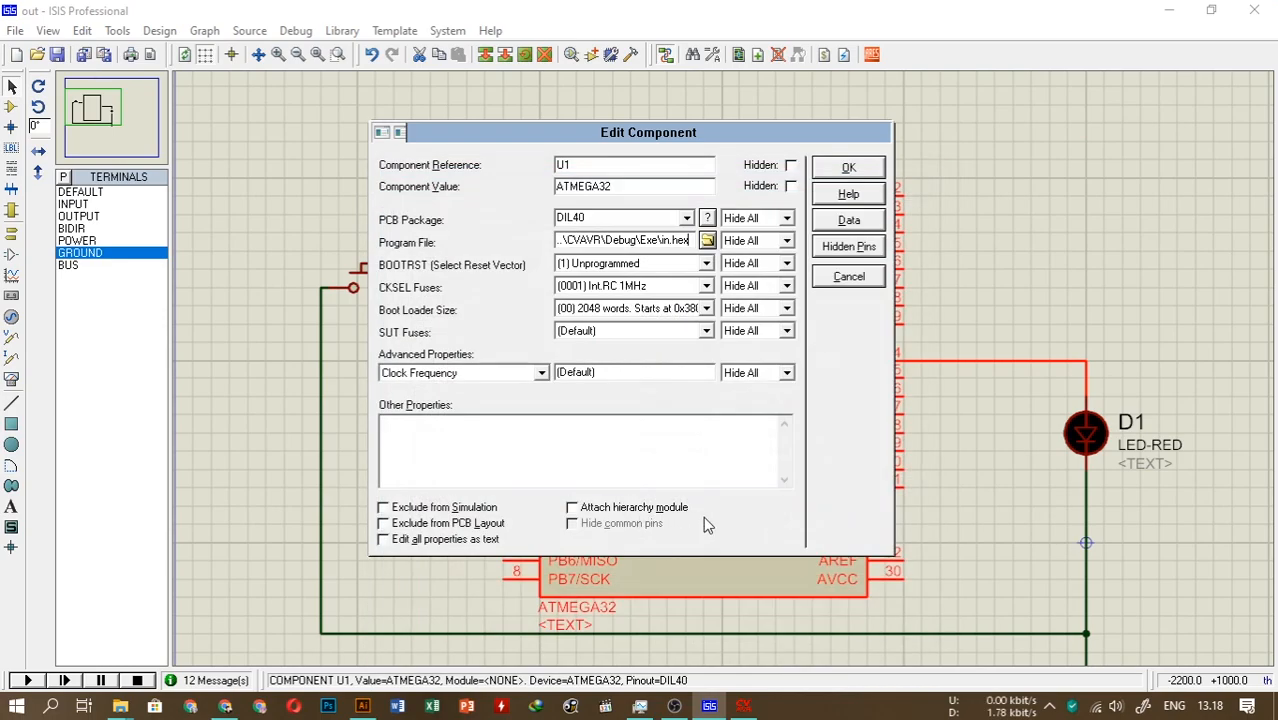
{"action": "left_click", "coordinate": [848, 168]}
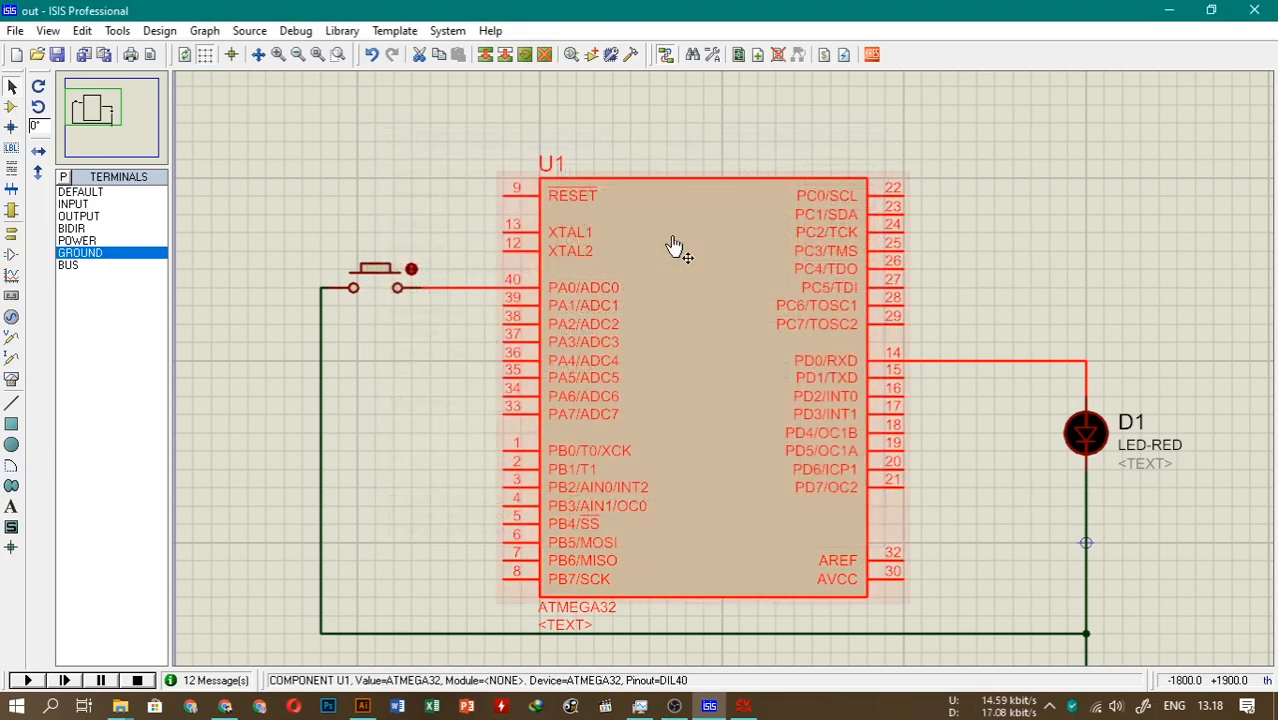
Run the simulation and operate the push button on PA0 several times to test how LED D1 responds.
{"action": "left_click", "coordinate": [30, 680]}
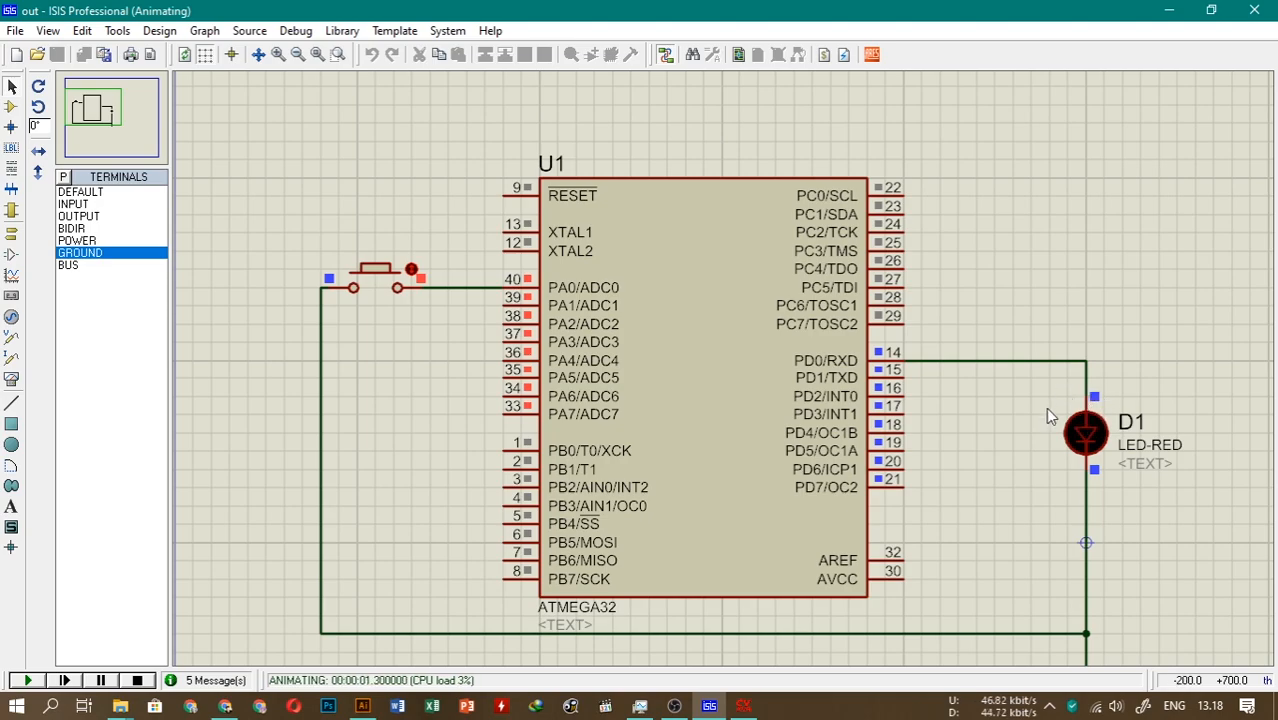
{"action": "left_click", "coordinate": [374, 283]}
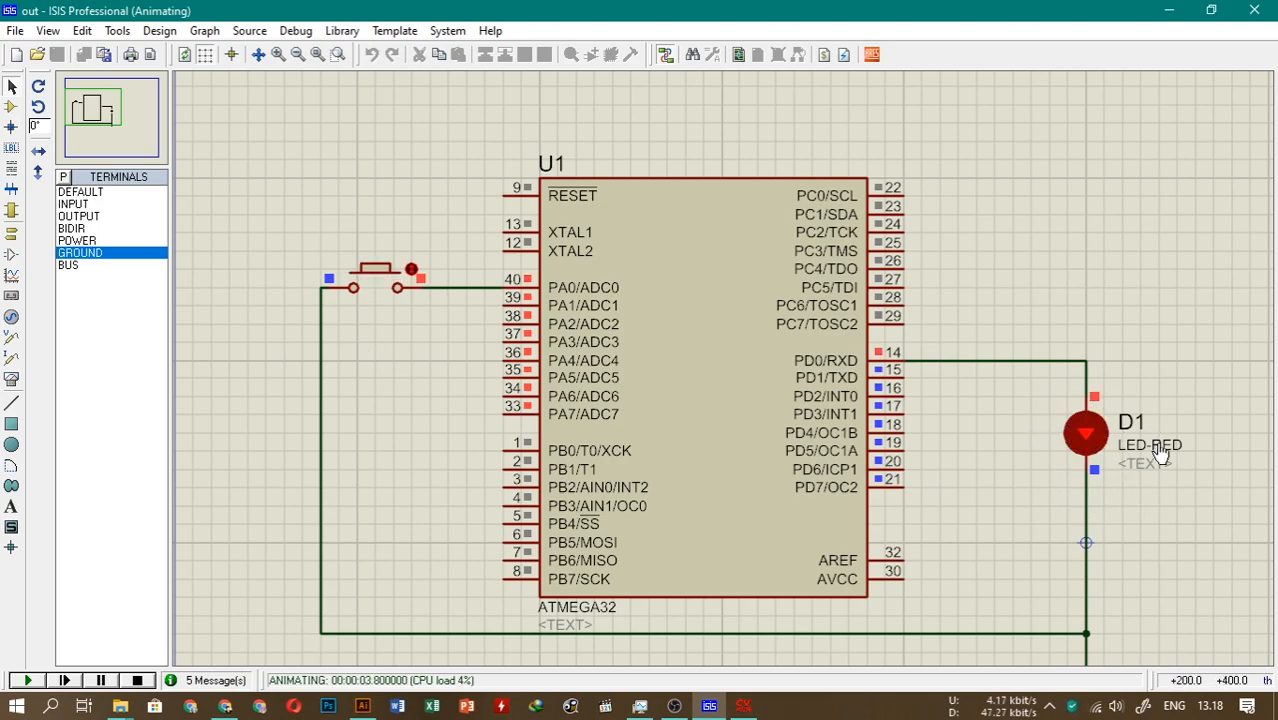
{"action": "left_click", "coordinate": [378, 281]}
{"action": "left_click", "coordinate": [374, 281]}
{"action": "left_click", "coordinate": [370, 277]}
{"action": "left_click", "coordinate": [374, 285]}
Switch to CodeVisionAVR, add an else block containing PORTD.0=0; after the if block, and rebuild the project.
{"action": "key", "text": "alt+Tab"}
{"action": "left_click", "coordinate": [303, 447]}
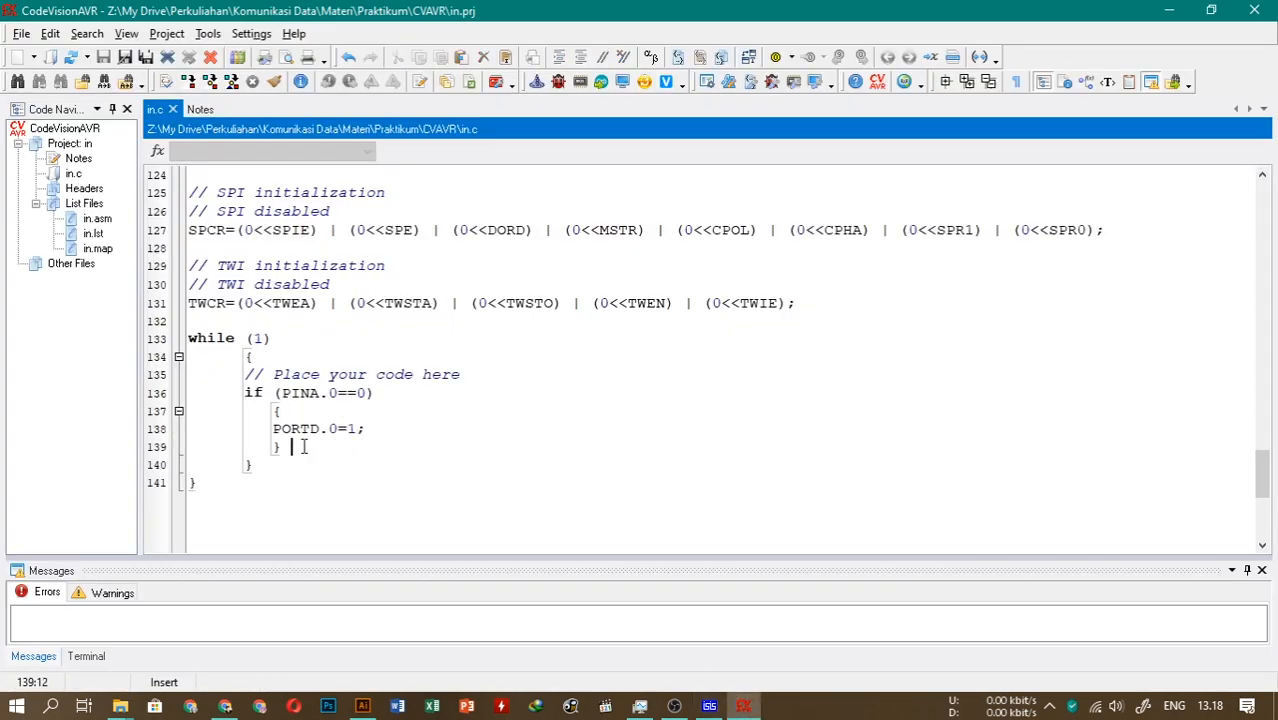
{"action": "key", "text": "Return"}
{"action": "key", "text": "BackSpace"}
{"action": "type", "text": "else"}
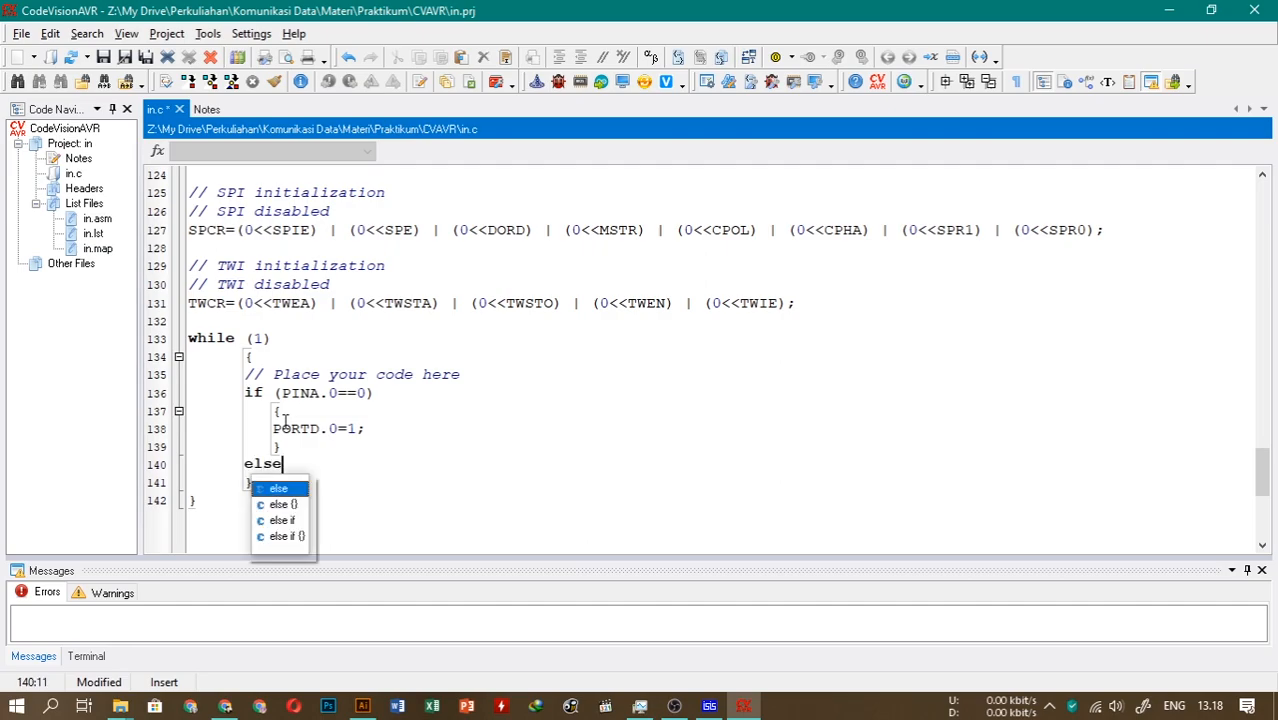
{"action": "key", "text": "Return"}
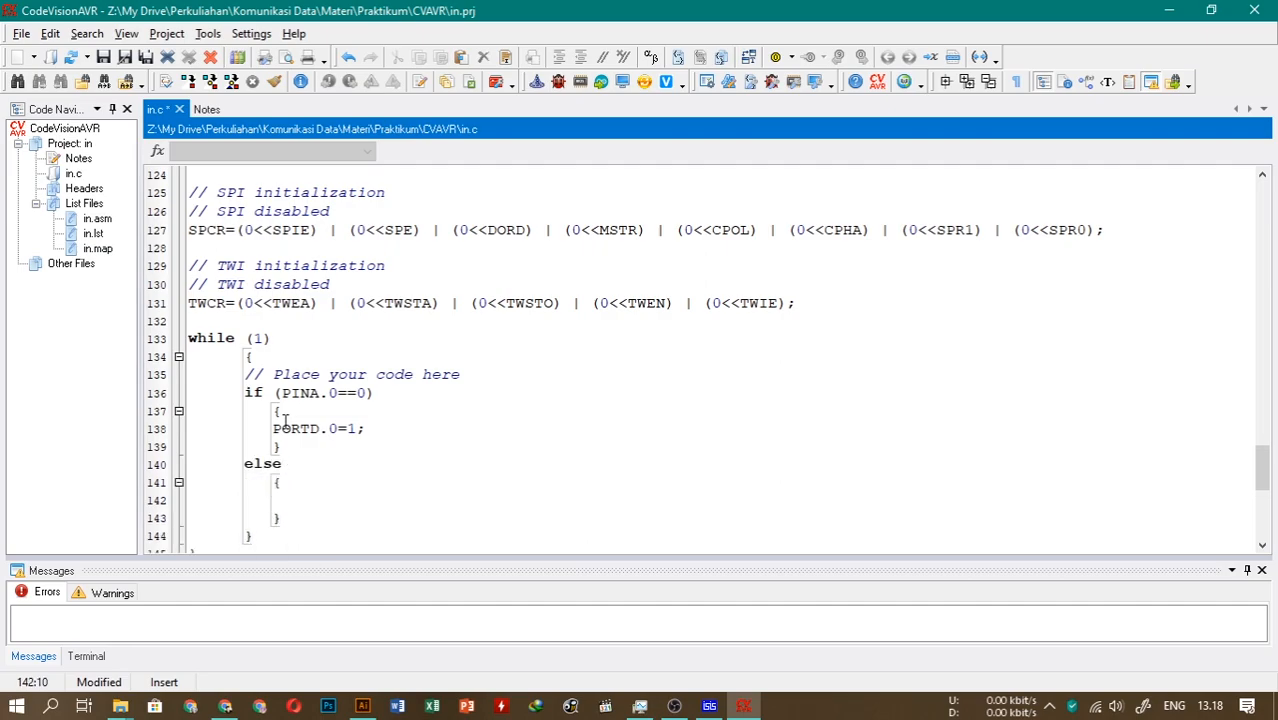
{"action": "type", "text": "{"}
{"action": "type", "text": "POR"}
{"action": "type", "text": "TD.0=0;"}
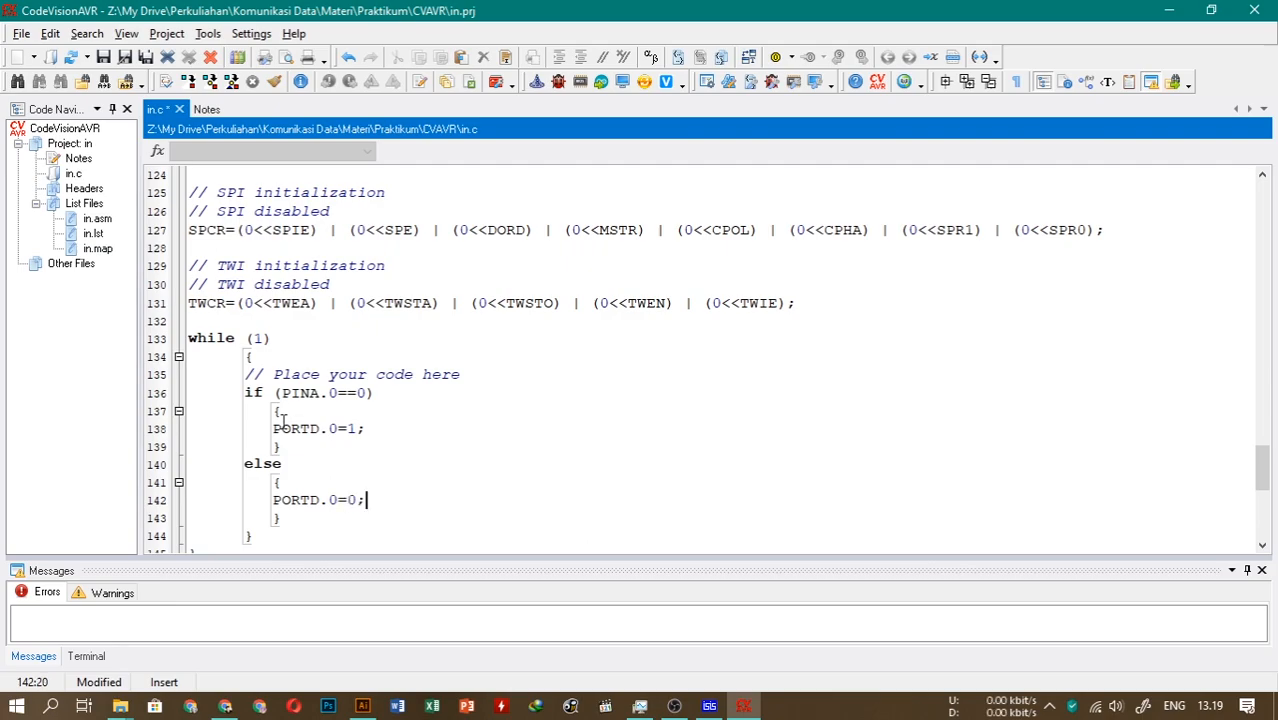
{"action": "left_click", "coordinate": [427, 303]}
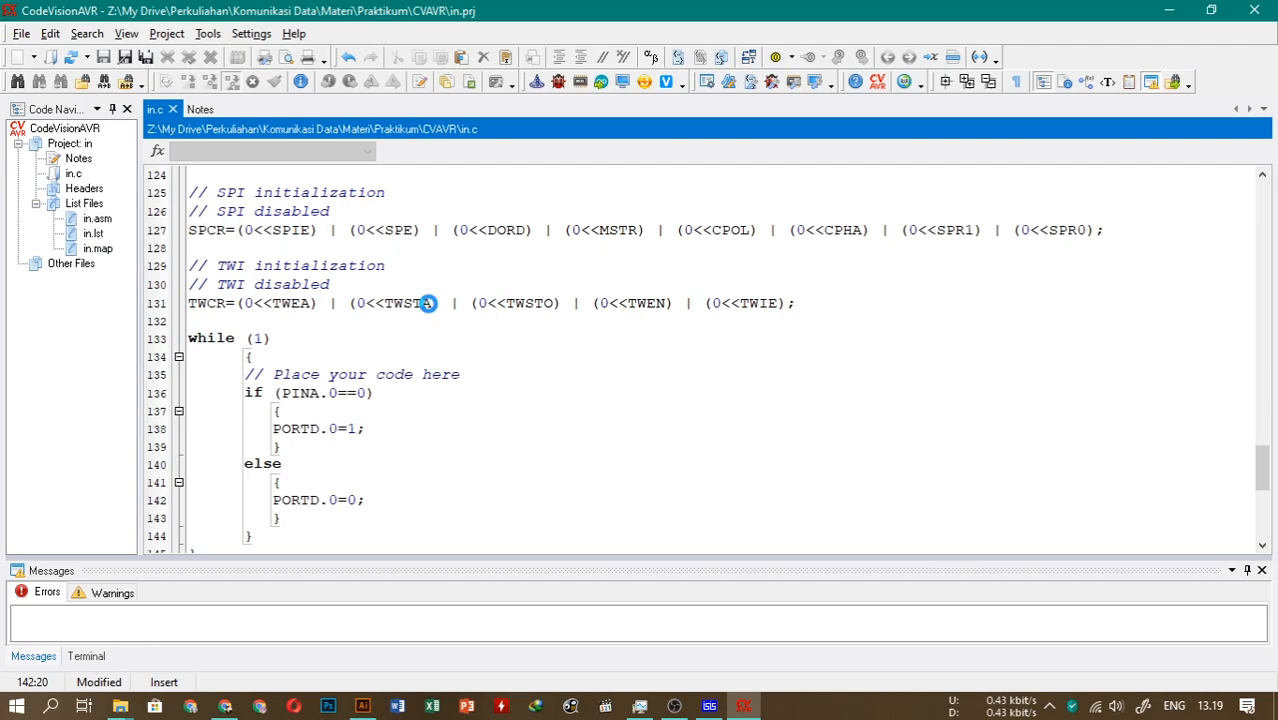
{"action": "key", "text": "F9"}
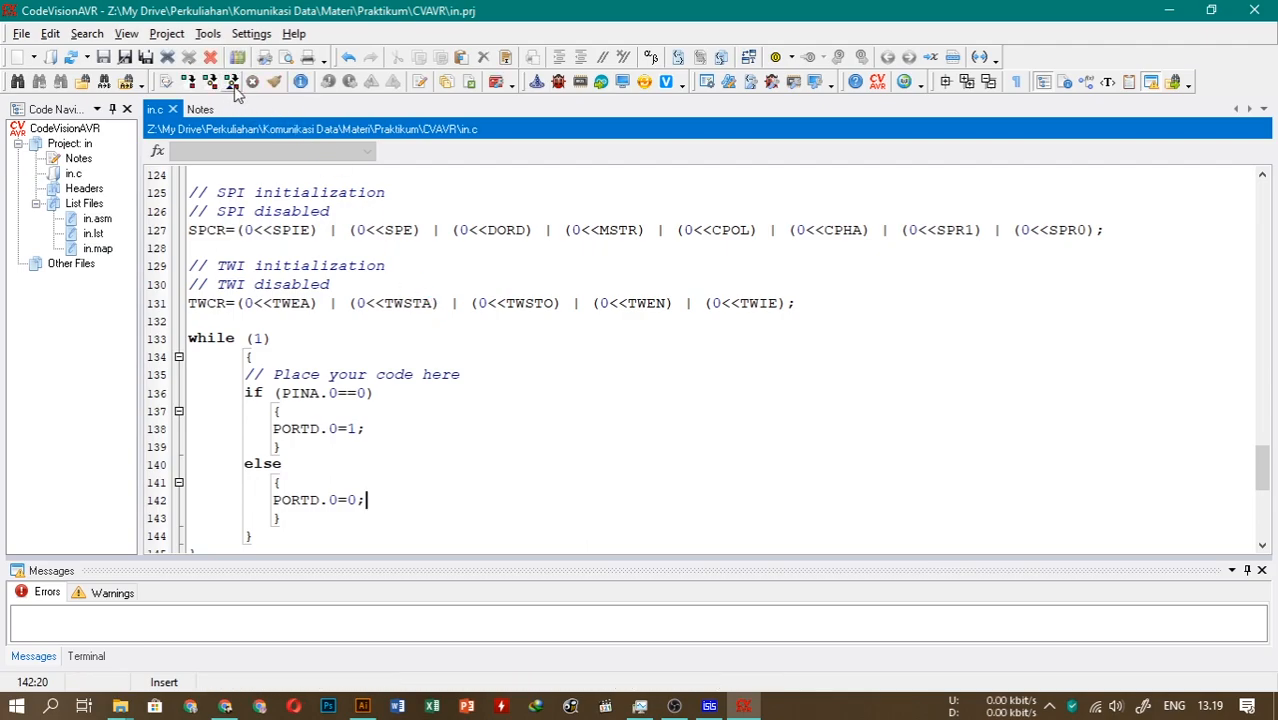
Switch to ISIS, restart the simulation and operate the PA0 push button repeatedly to test LED D1 with the rebuilt program.
{"action": "key", "text": "alt+Tab"}
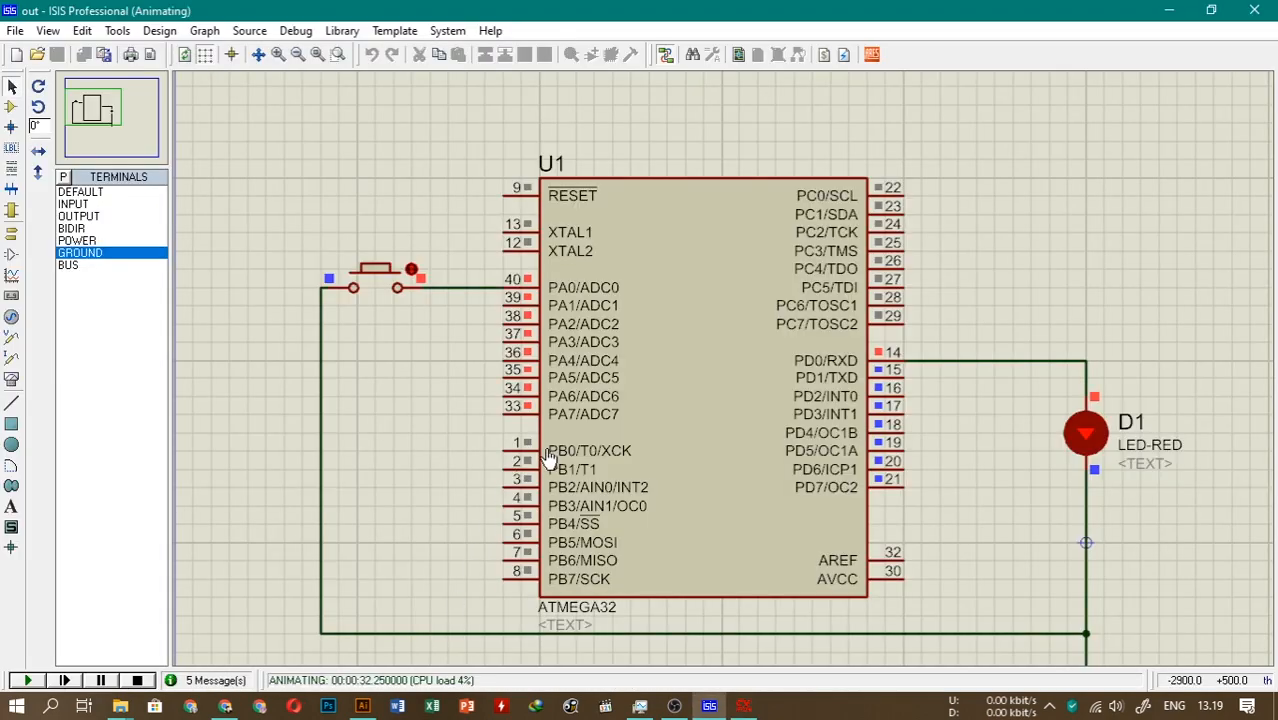
{"action": "left_click", "coordinate": [137, 680]}
{"action": "left_click", "coordinate": [27, 680]}
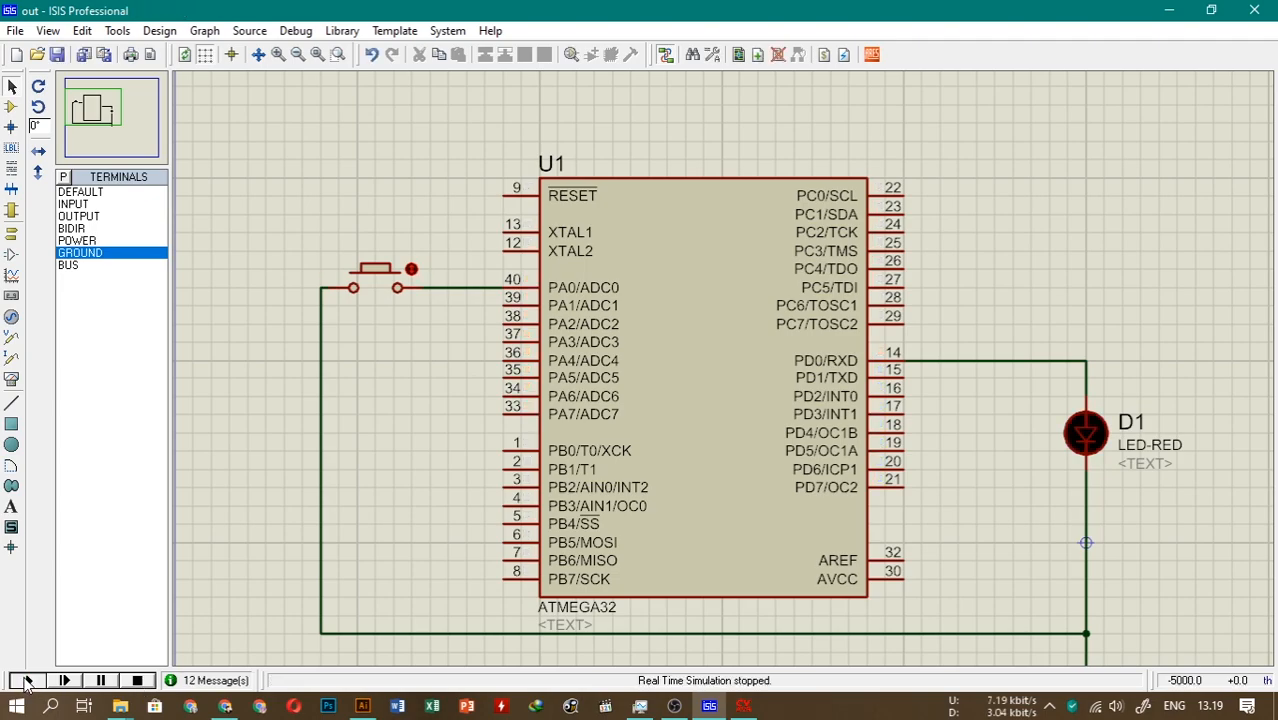
{"action": "left_click", "coordinate": [378, 281]}
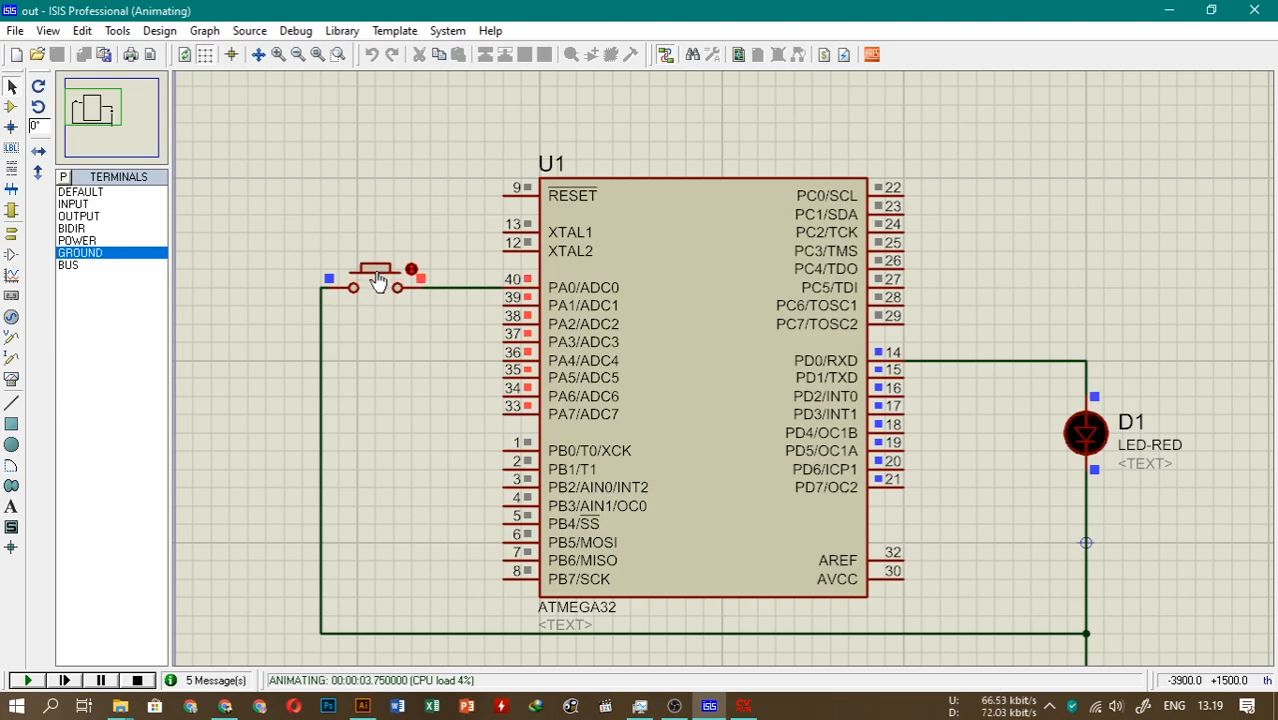
{"action": "left_click", "coordinate": [378, 281]}
{"action": "left_click", "coordinate": [378, 283]}
{"action": "key", "text": "alt+Tab"}
{"action": "key", "text": "alt+Tab"}
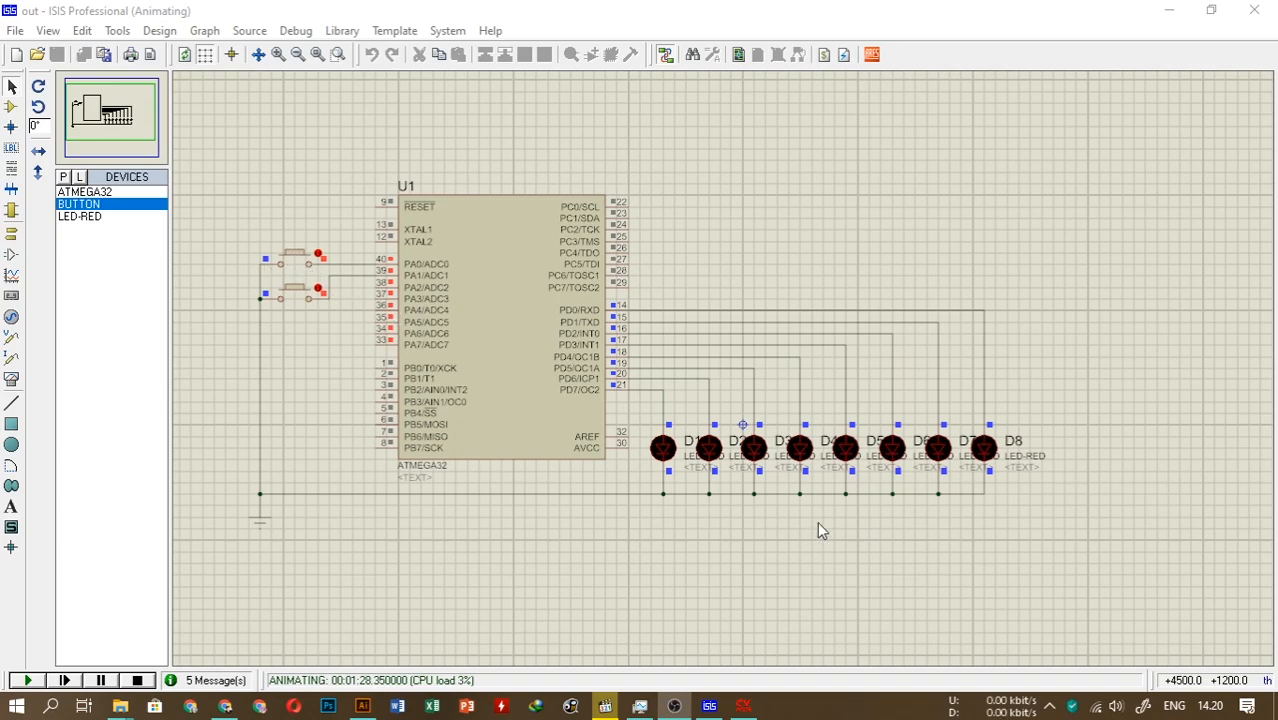
Operate the push buttons on PA0 and PA1 in the running eight-LED simulation and observe the LED sequences.
{"action": "left_click", "coordinate": [285, 258]}
{"action": "left_click", "coordinate": [293, 265]}
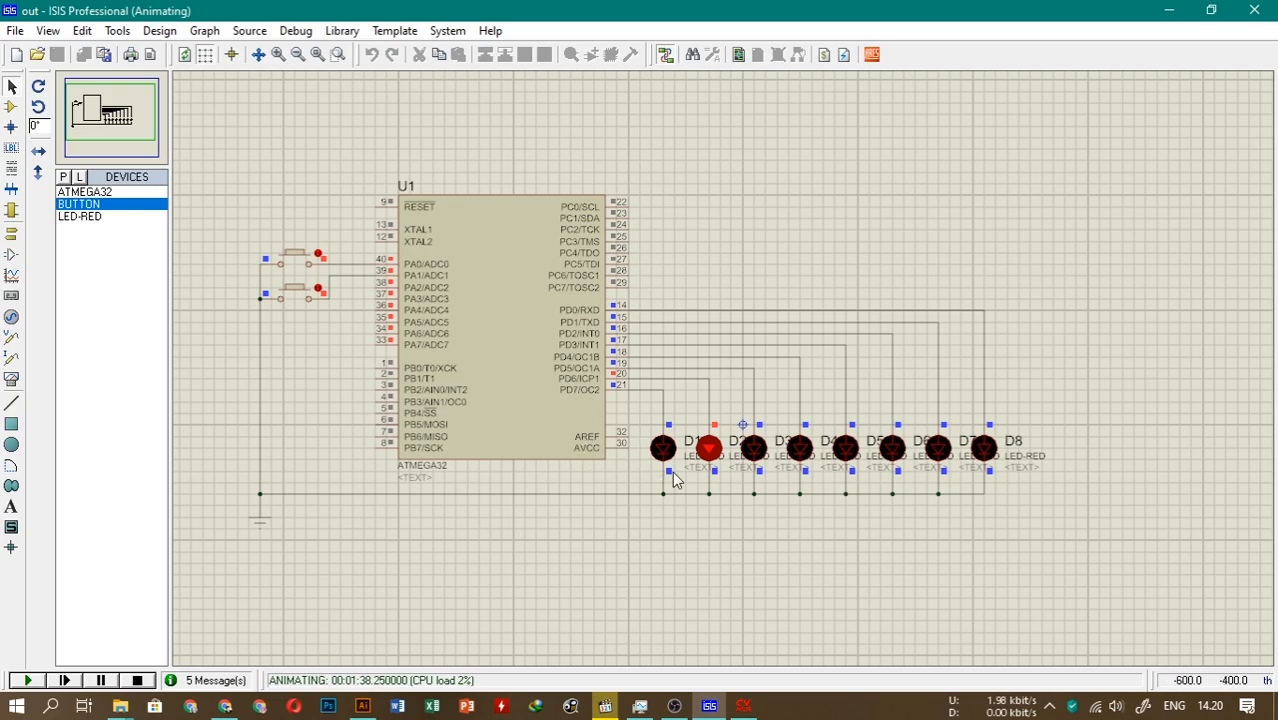
{"action": "left_click", "coordinate": [294, 299]}
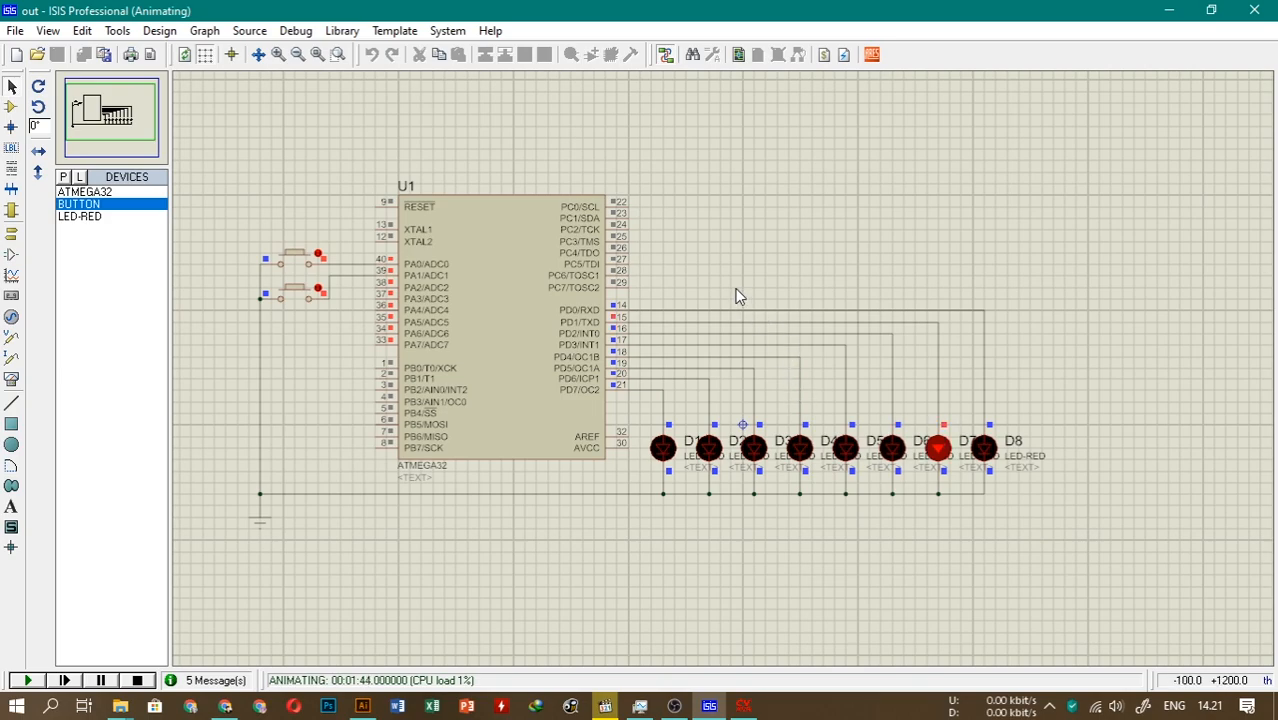
{"action": "left_click_drag", "start_coordinate": [730, 274], "coordinate": [786, 295]}
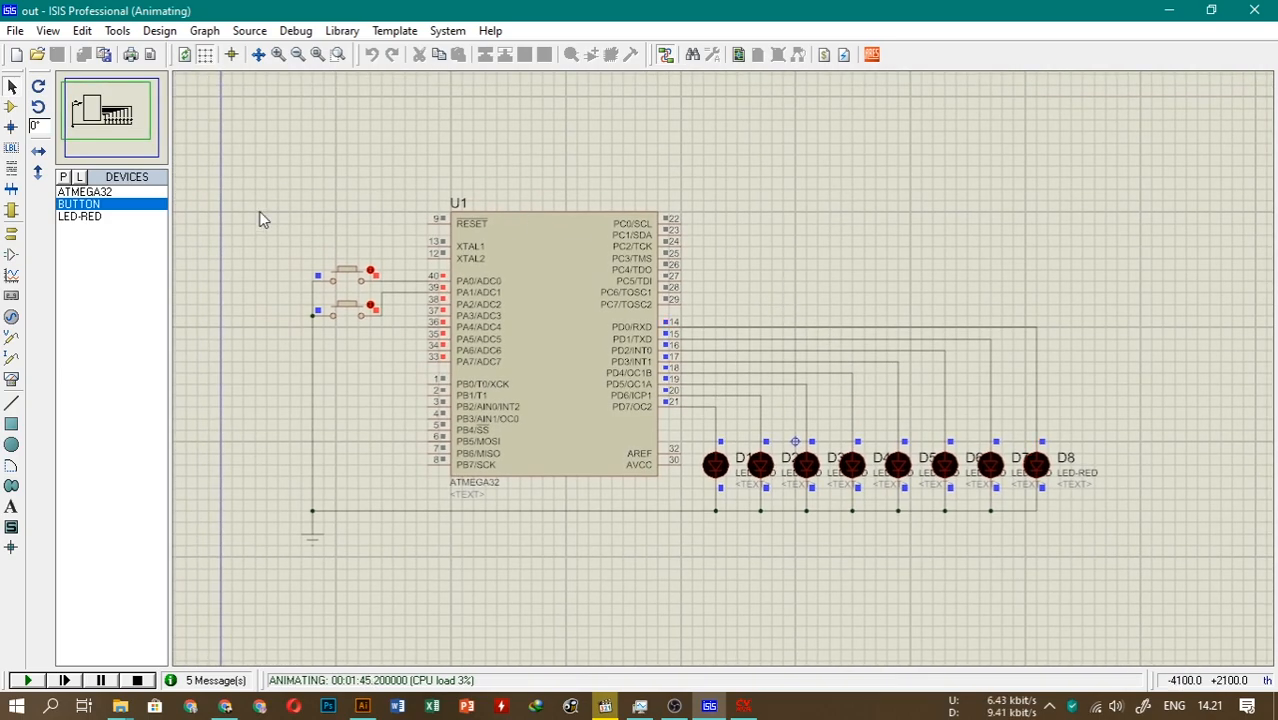